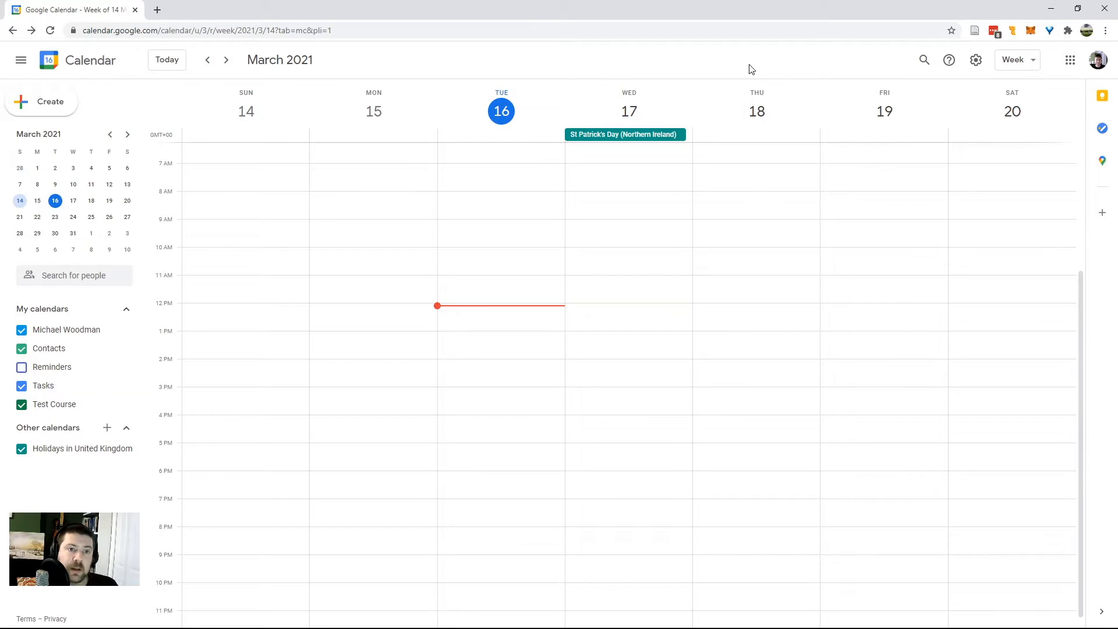
pyautogui.hotkey('ctrl', 'shift', '3')
pyautogui.moveTo(127, 7)
pyautogui.mouseDown()
pyautogui.moveTo(80, 14)
pyautogui.moveTo(105, 75)
pyautogui.moveTo(108, 10)
pyautogui.moveTo(98, 17)
pyautogui.mouseUp()
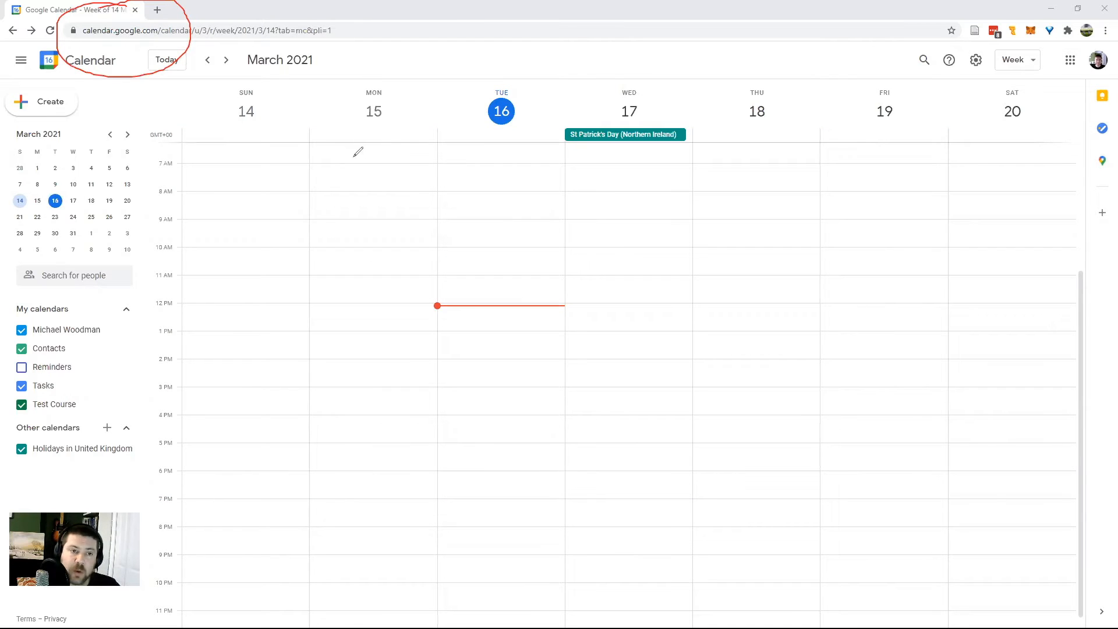
pyautogui.press('Escape')
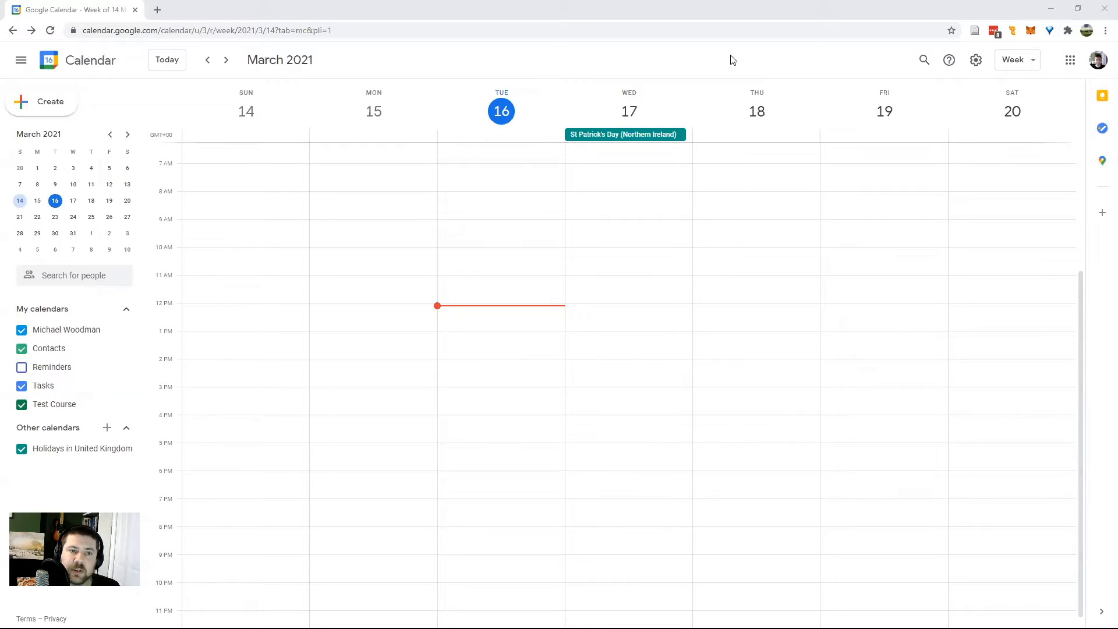
pyautogui.moveTo(633, 189)
pyautogui.mouseDown()
pyautogui.moveTo(771, 507)
pyautogui.moveTo(556, 216)
pyautogui.mouseUp()
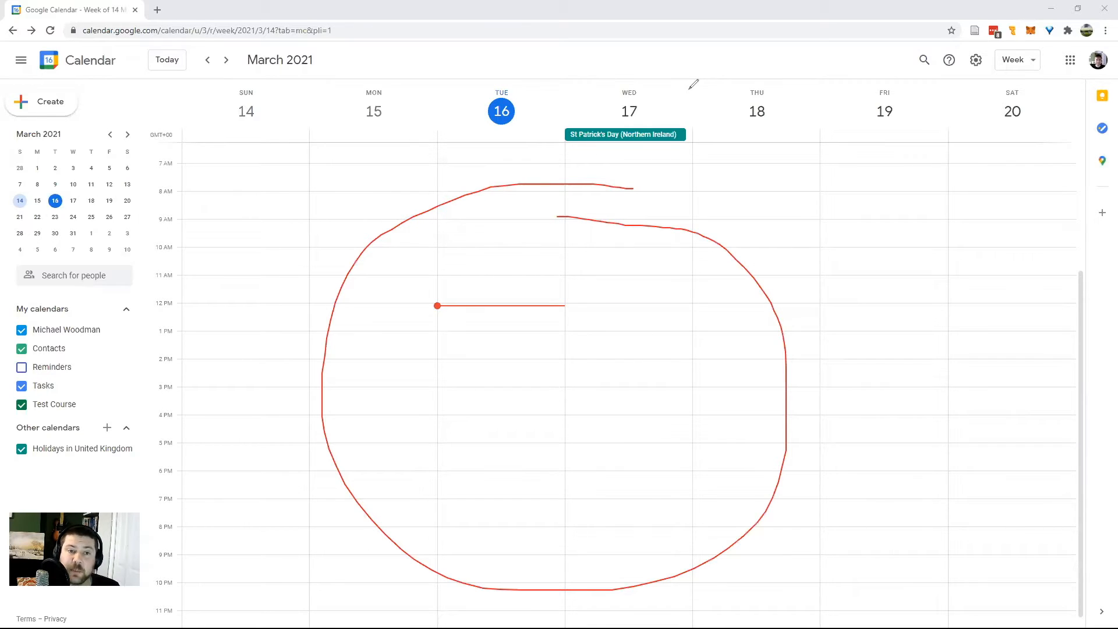
pyautogui.moveTo(1089, 105)
pyautogui.mouseDown()
pyautogui.moveTo(1076, 150)
pyautogui.moveTo(1060, 122)
pyautogui.mouseUp()
pyautogui.moveTo(1021, 137)
pyautogui.mouseDown()
pyautogui.moveTo(1074, 147)
pyautogui.moveTo(1059, 190)
pyautogui.moveTo(878, 279)
pyautogui.mouseUp()
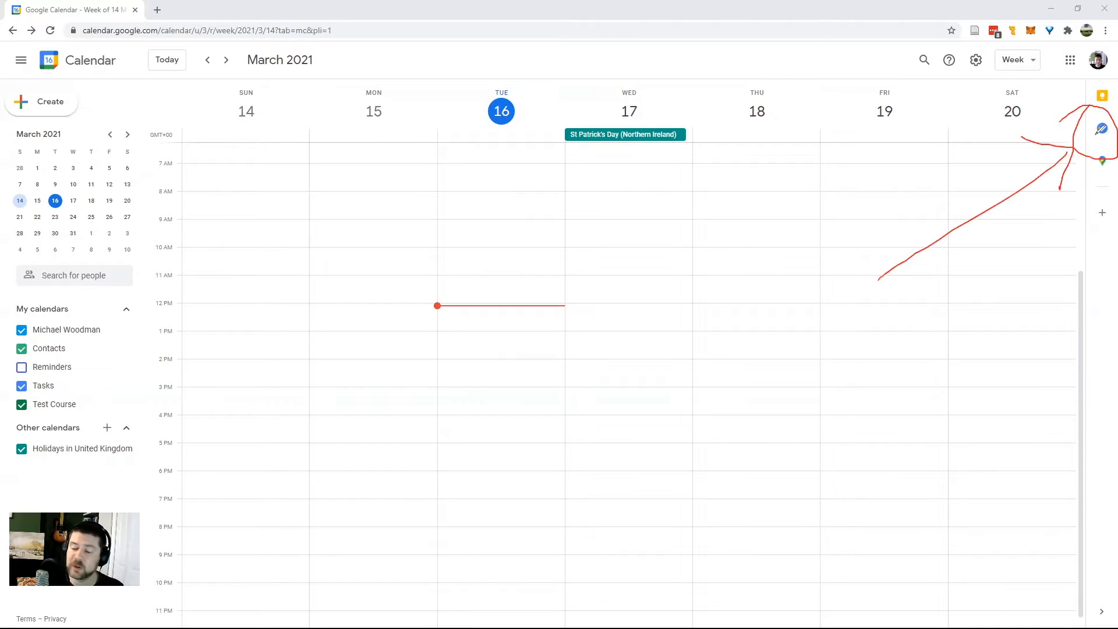
pyautogui.hotkey('ctrl', 'shift', '7')
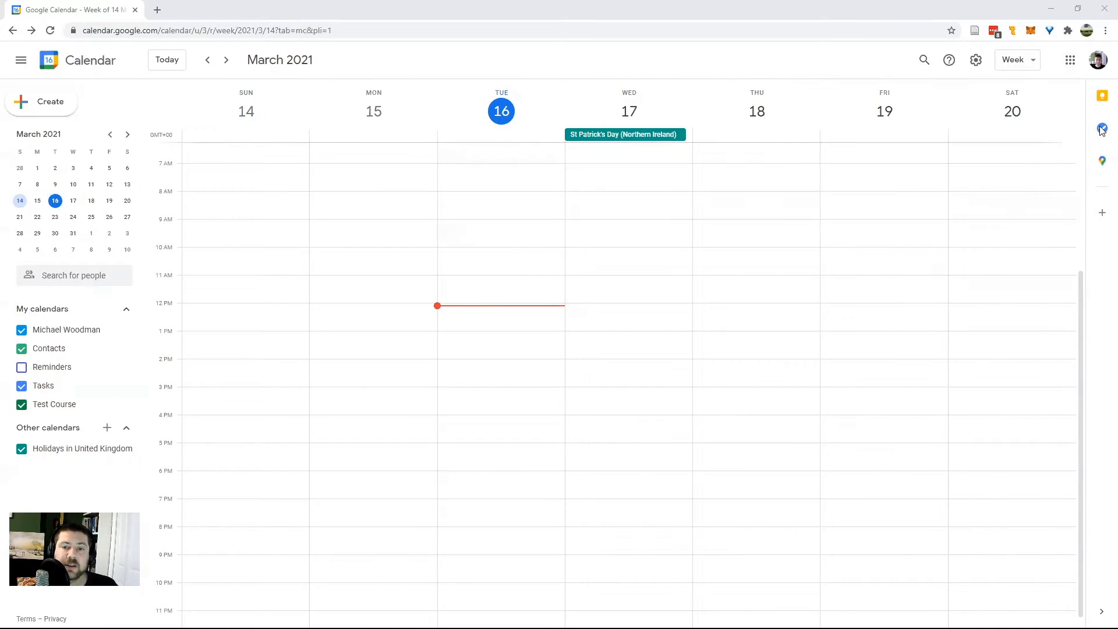
# Open Google Tasks alongside the calendar and add a task titled "essay deadline" to My Tasks
pyautogui.click(1102, 130)
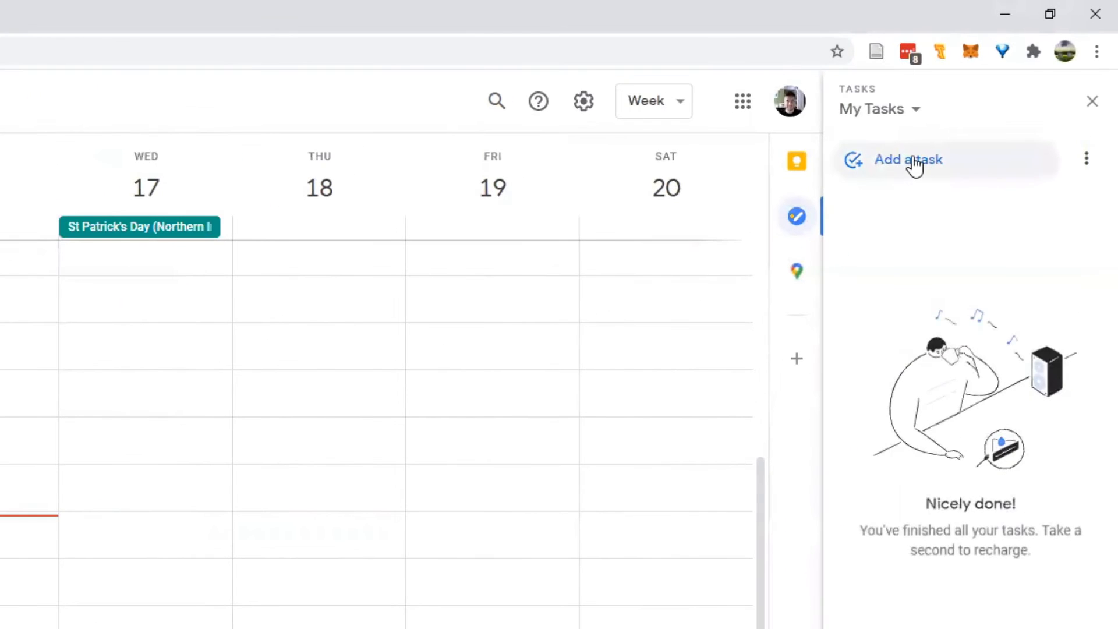
pyautogui.click(913, 160)
pyautogui.write('essay deadline')
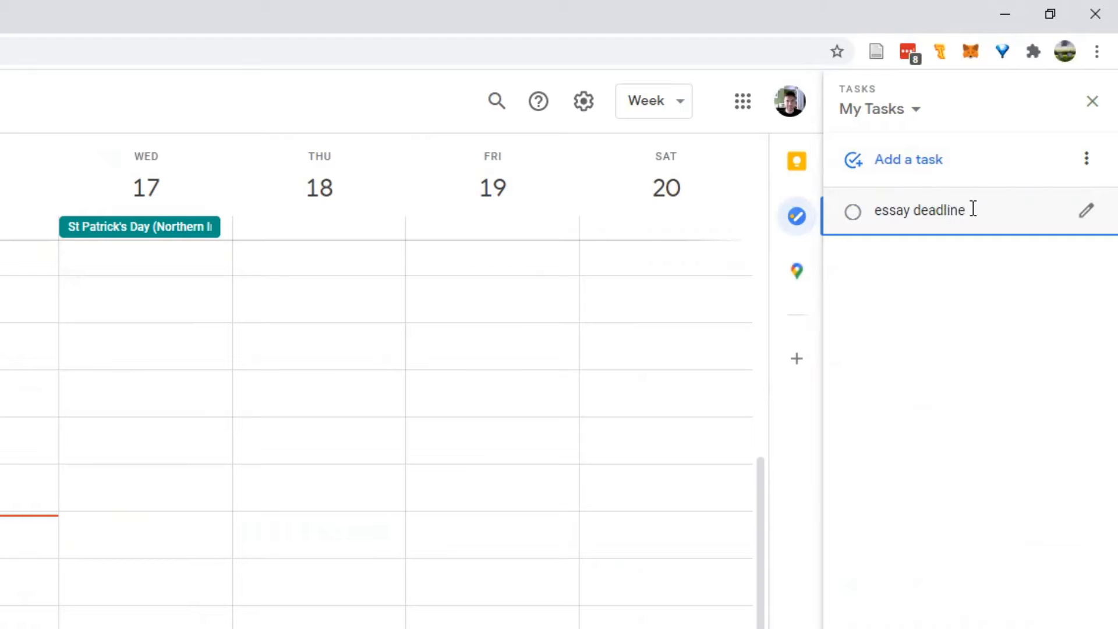
pyautogui.press('Return')
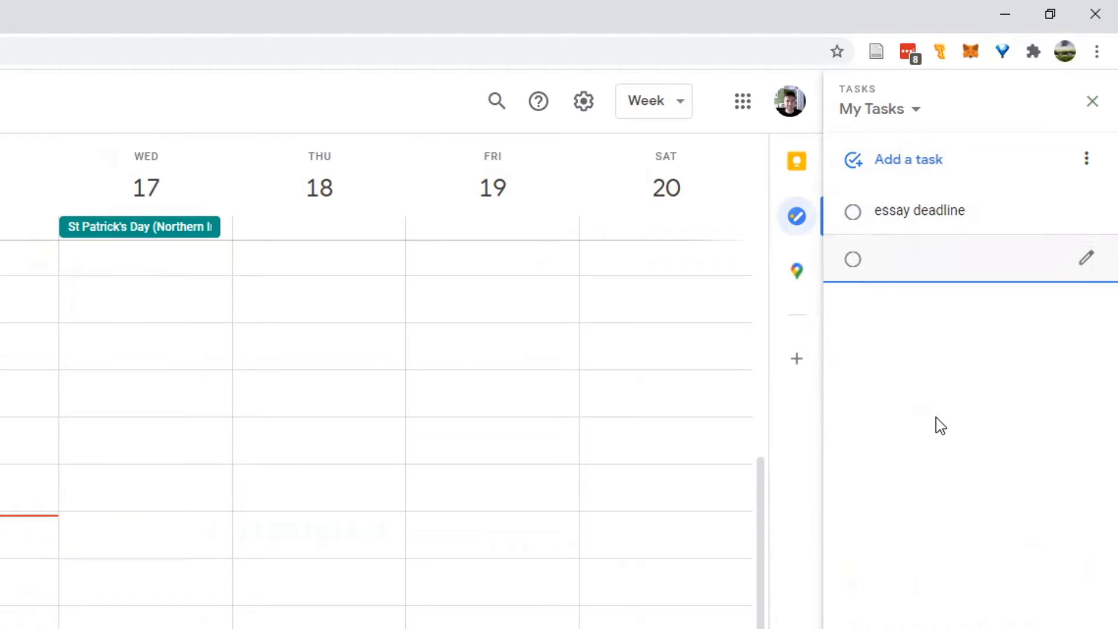
# Set the due date of the "essay deadline" task to Friday, 19 March 2021, without a time
pyautogui.click(1086, 212)
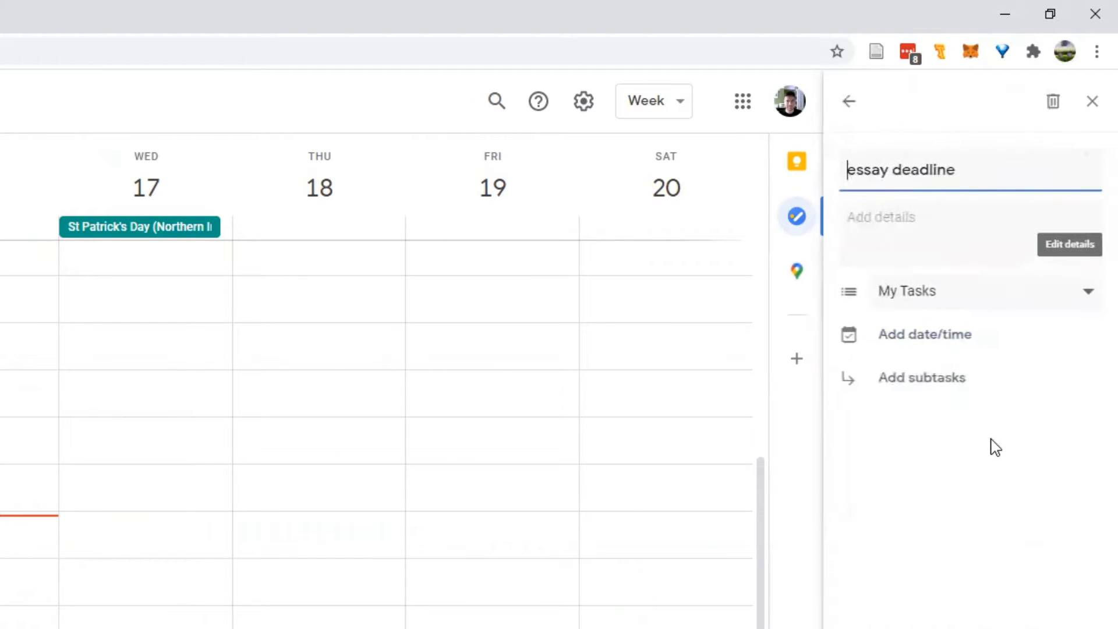
pyautogui.click(932, 346)
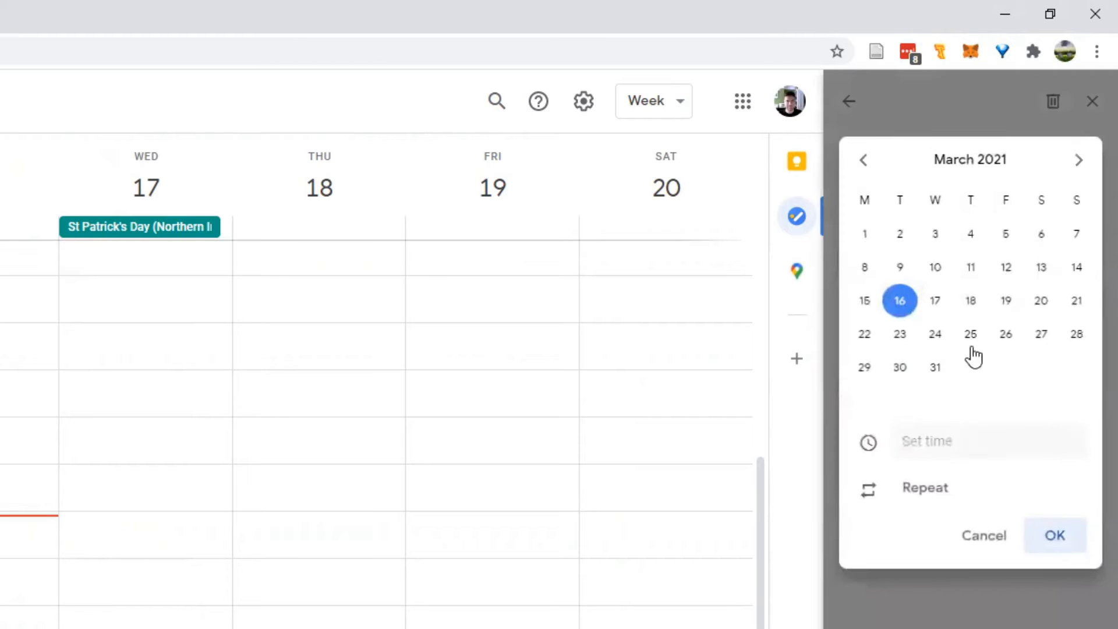
pyautogui.click(1006, 303)
pyautogui.click(1056, 533)
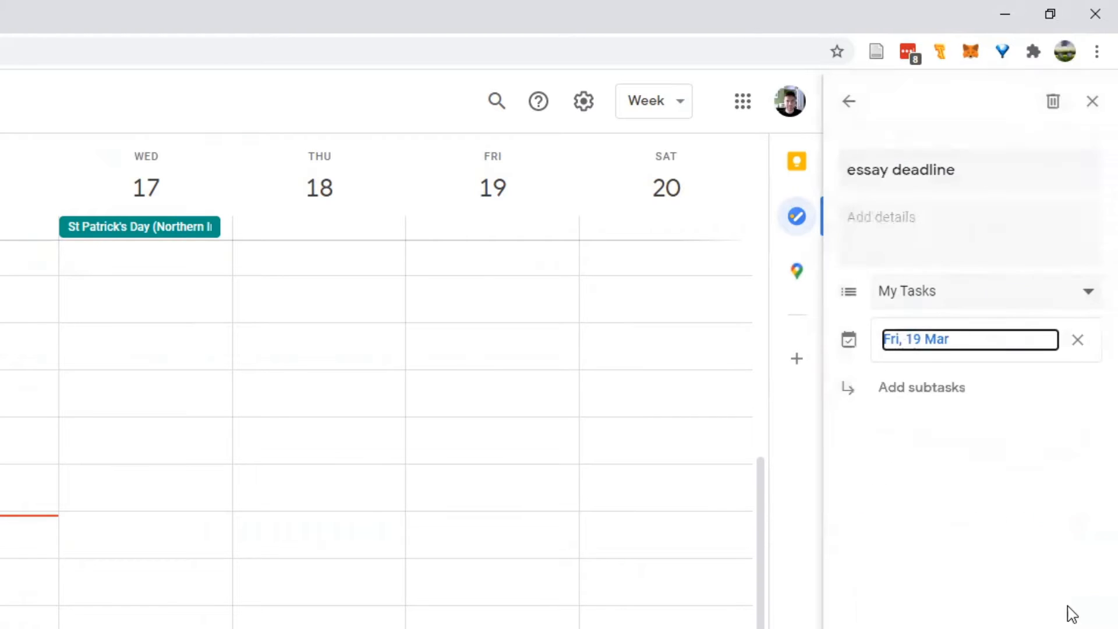
# Try adding blank subtasks to the "essay deadline" task and clear them by marking them complete
pyautogui.click(915, 389)
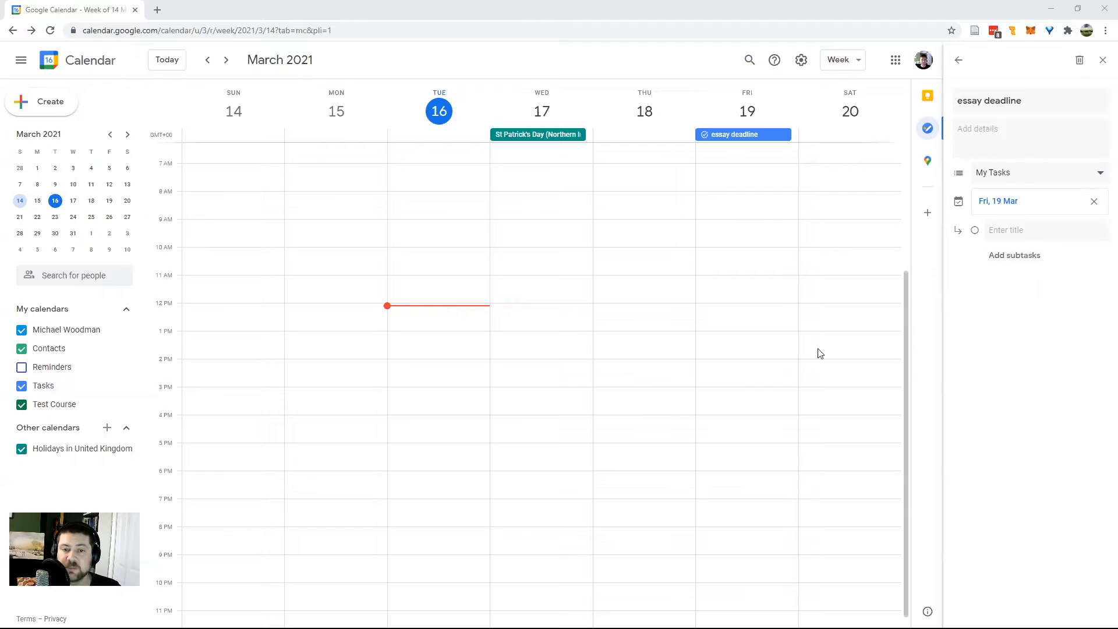
pyautogui.click(975, 233)
pyautogui.click(1002, 236)
pyautogui.click(1023, 262)
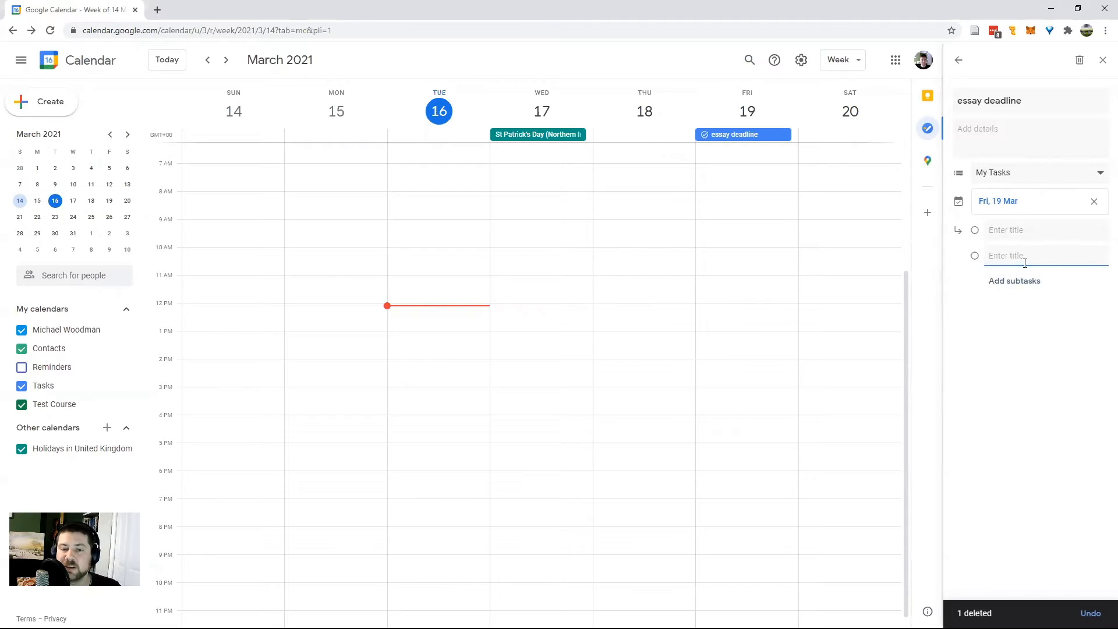
pyautogui.click(976, 256)
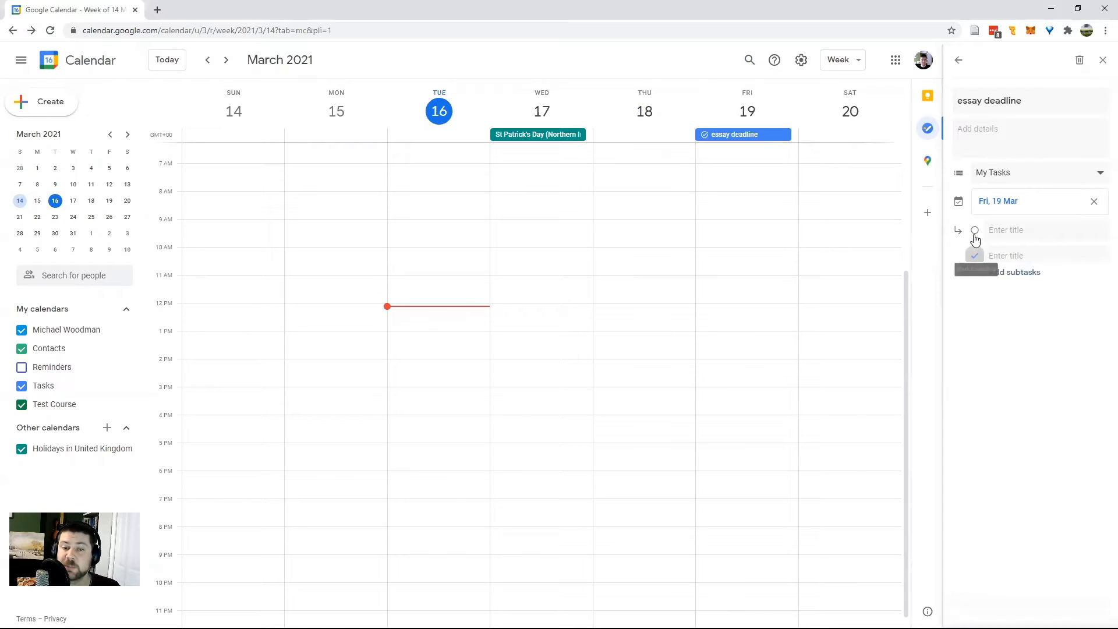
pyautogui.click(974, 231)
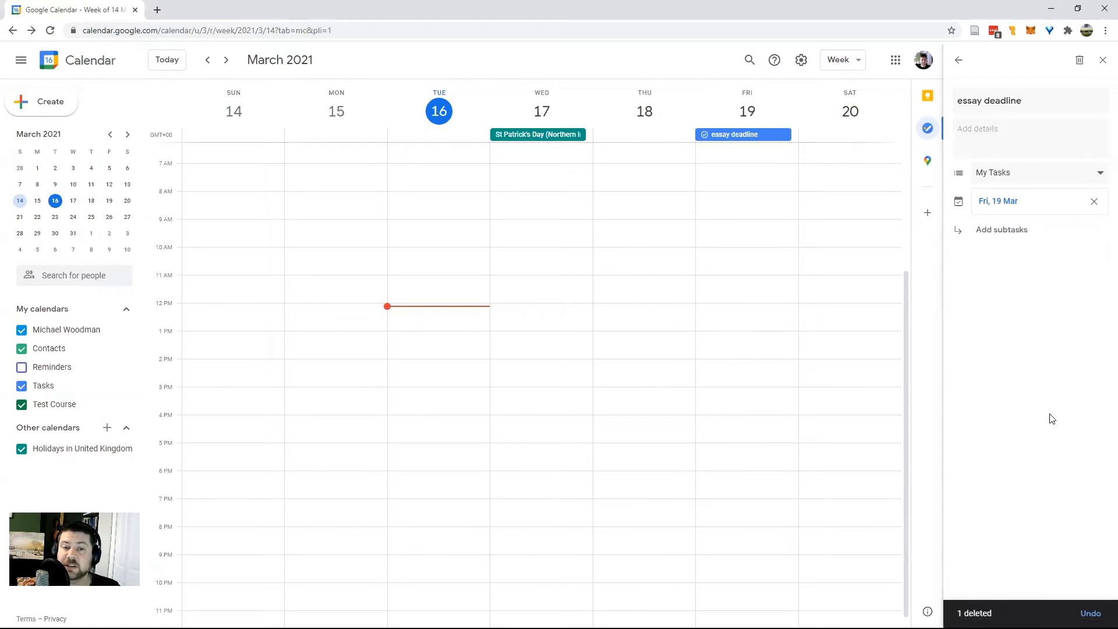
# Mark the "essay deadline" task as completed in the task list and delete it from Friday 19 in the calendar
pyautogui.click(960, 62)
pyautogui.click(962, 134)
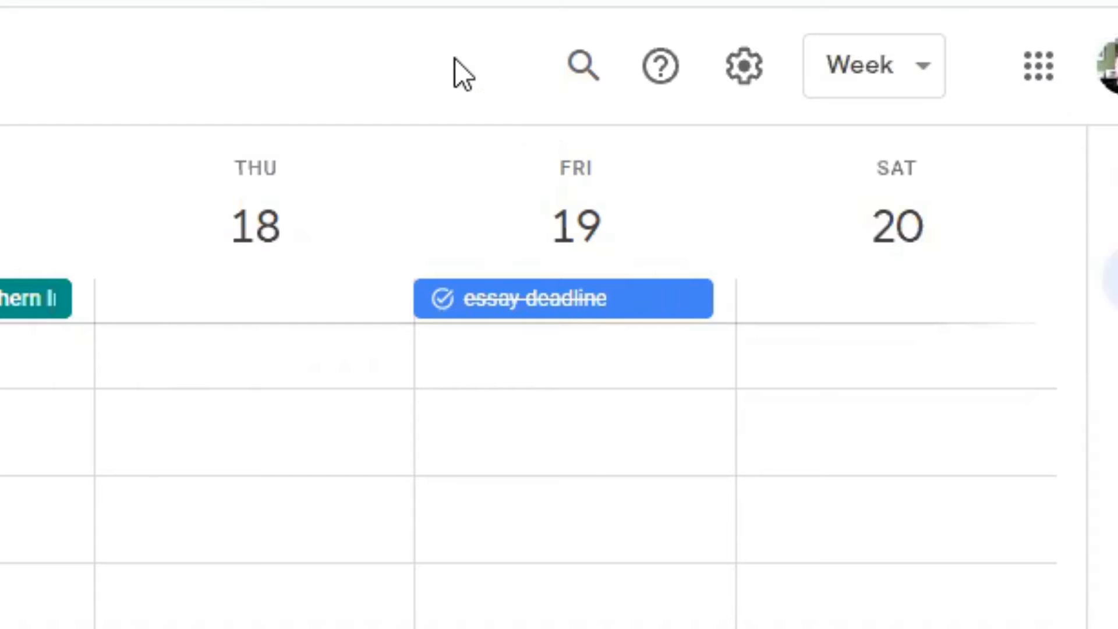
pyautogui.click(641, 299)
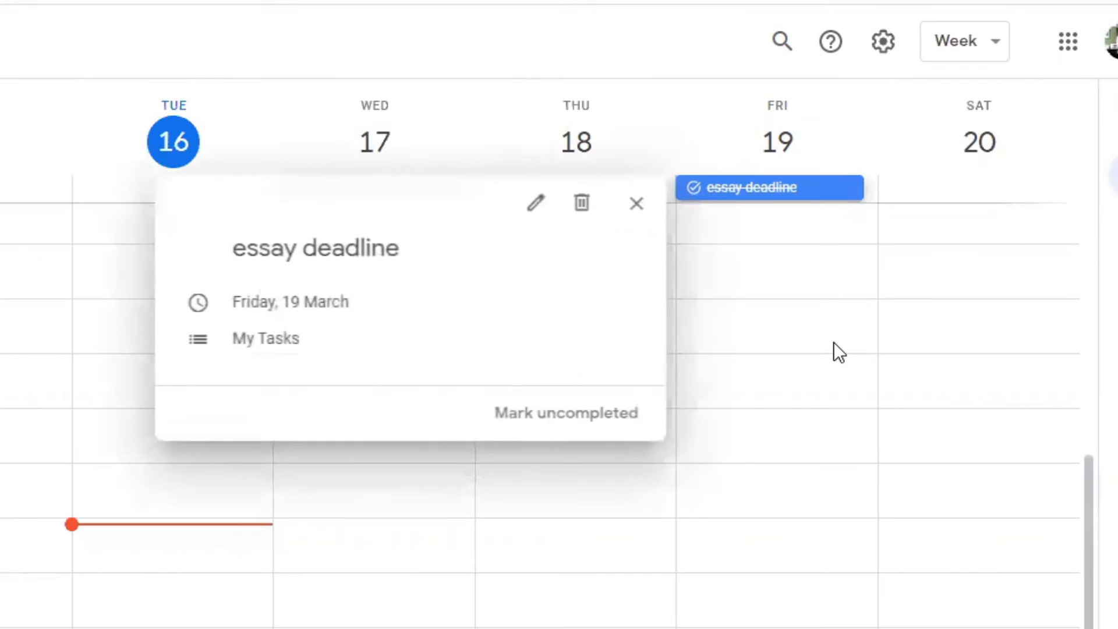
pyautogui.click(581, 205)
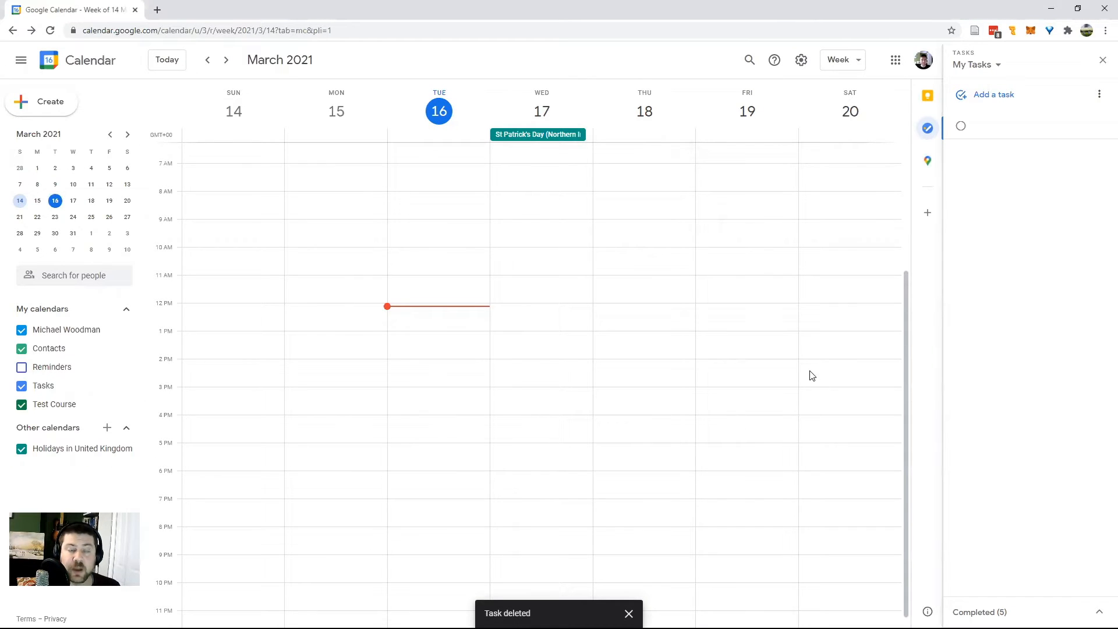
# Create a "lecture" event on Wednesday, 17 March starting at 10am and extend it to end at 1pm
pyautogui.click(519, 259)
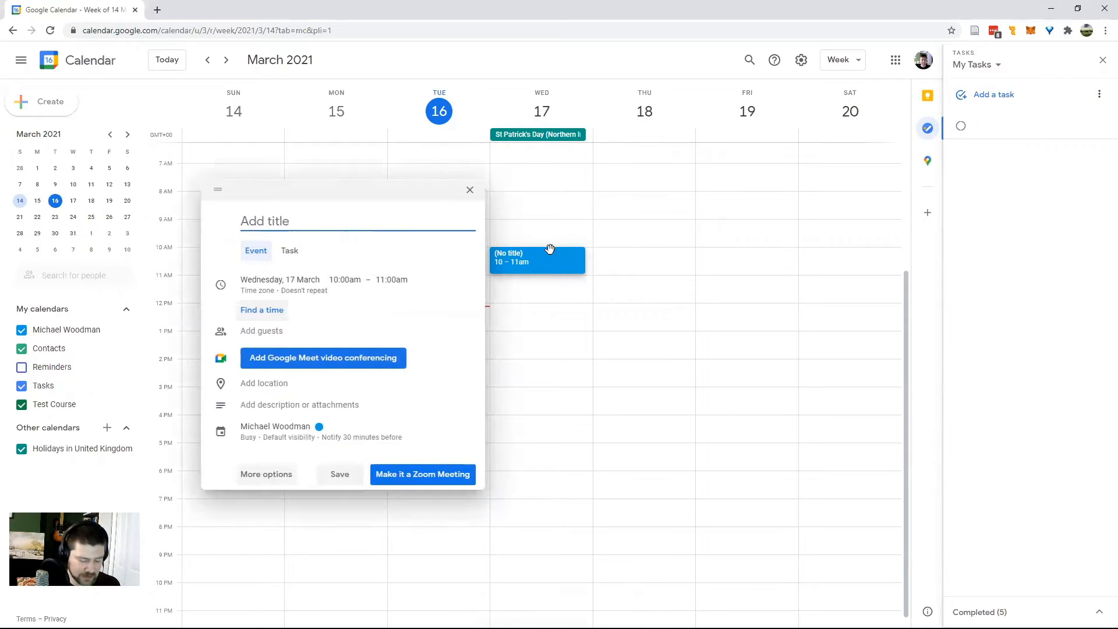
pyautogui.write('lecture')
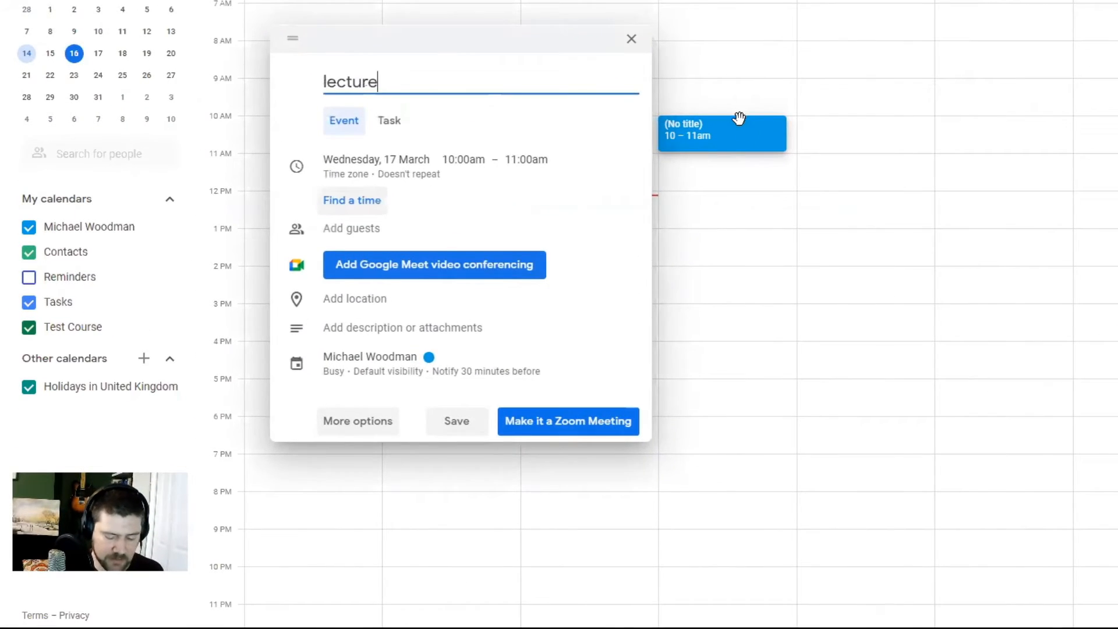
pyautogui.press('Return')
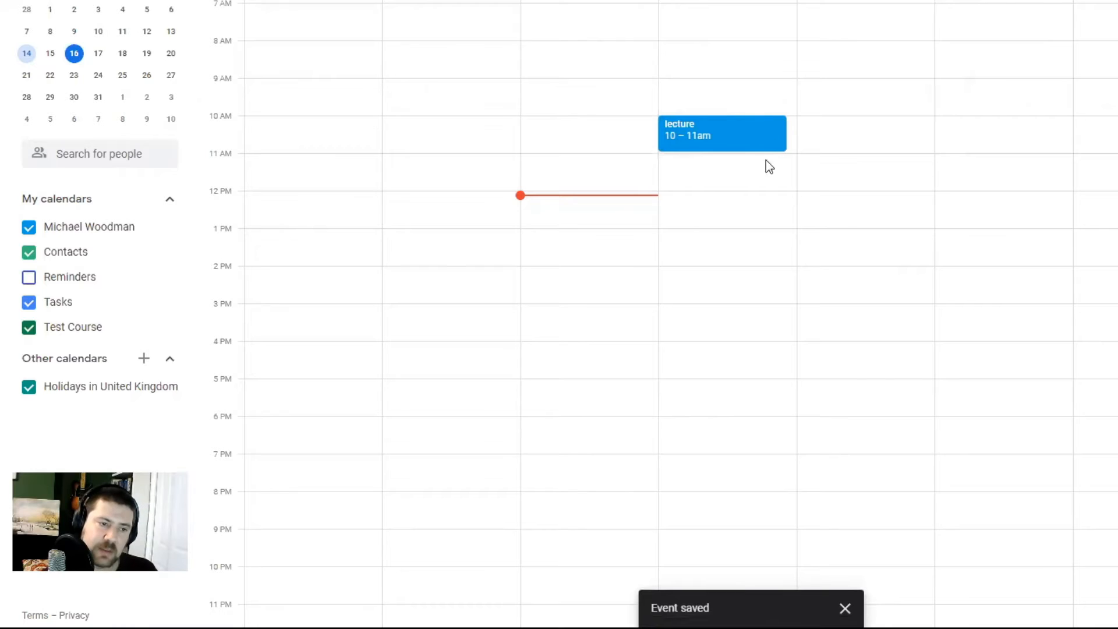
pyautogui.moveTo(765, 150); pyautogui.dragTo(777, 227)
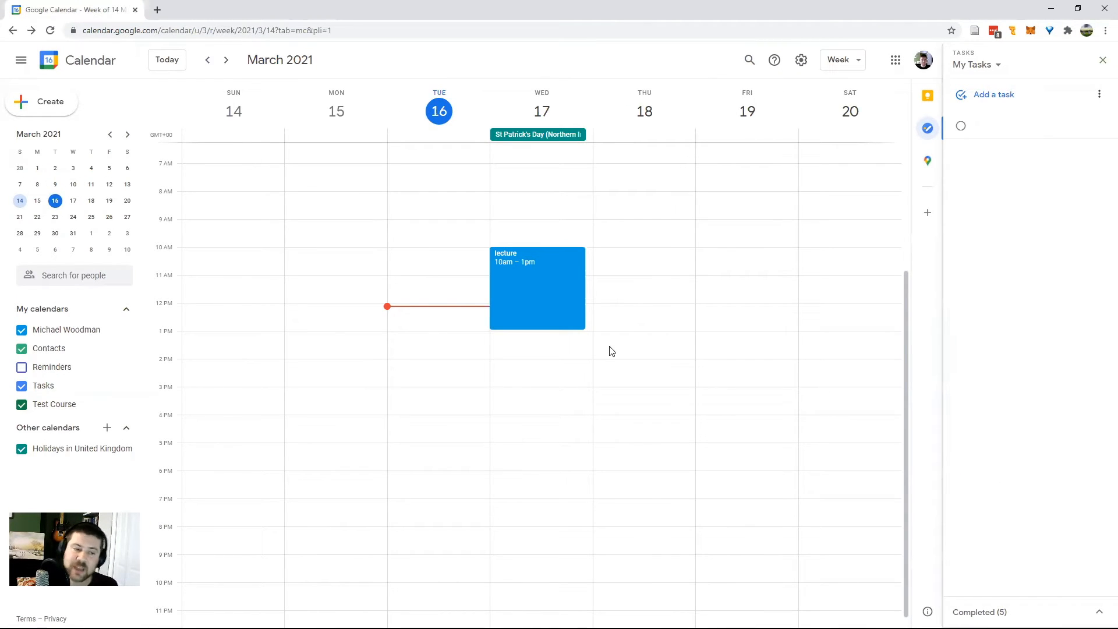
# Create a "read article" event on Thursday, 18 March from 10am to 11am
pyautogui.click(643, 252)
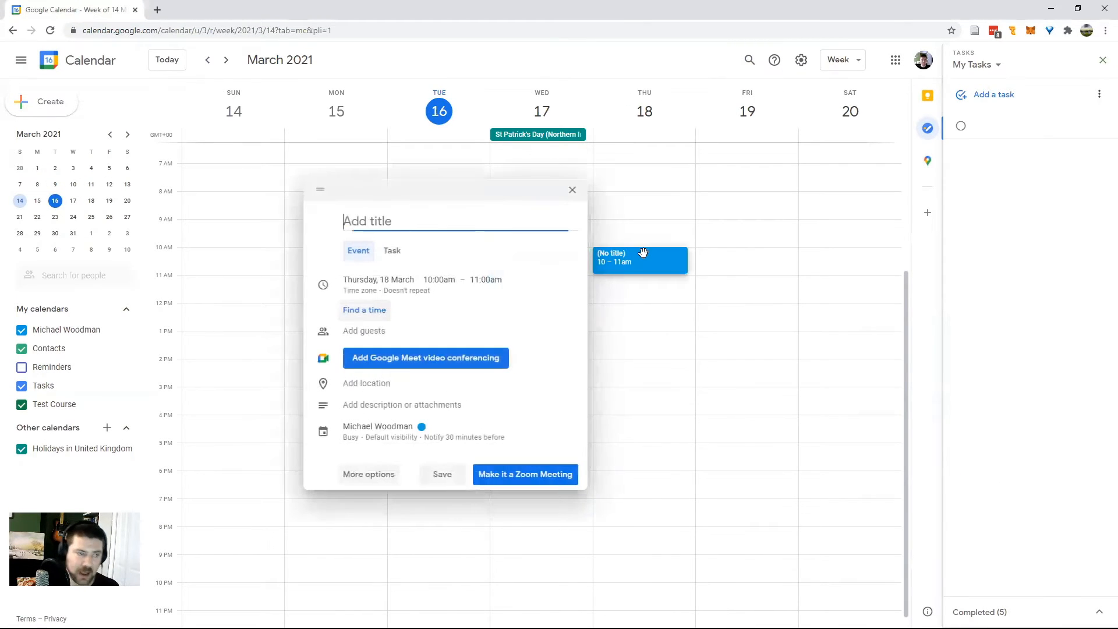
pyautogui.write('read article')
pyautogui.press('Return')
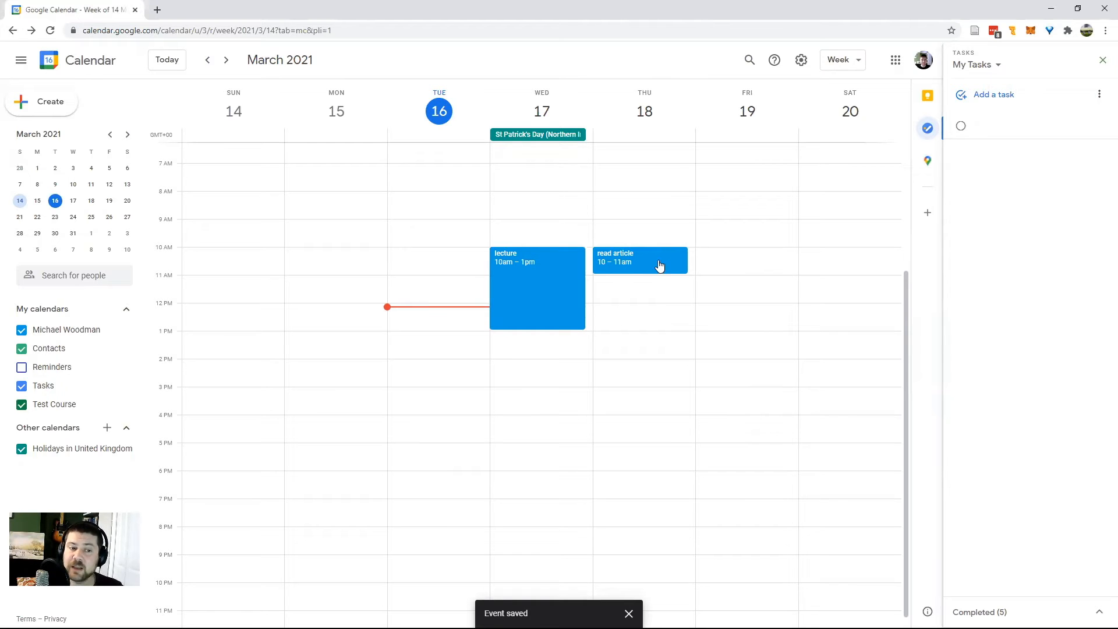
# Change the colour of the "read article" event to red and save it
pyautogui.doubleClick(656, 268)
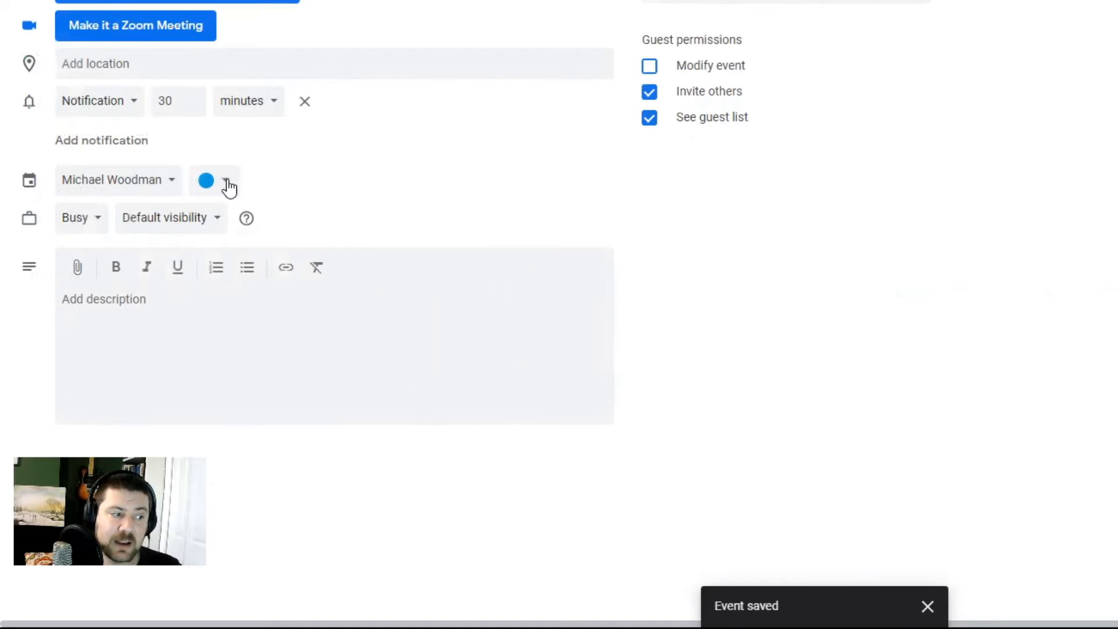
pyautogui.click(229, 186)
pyautogui.click(204, 179)
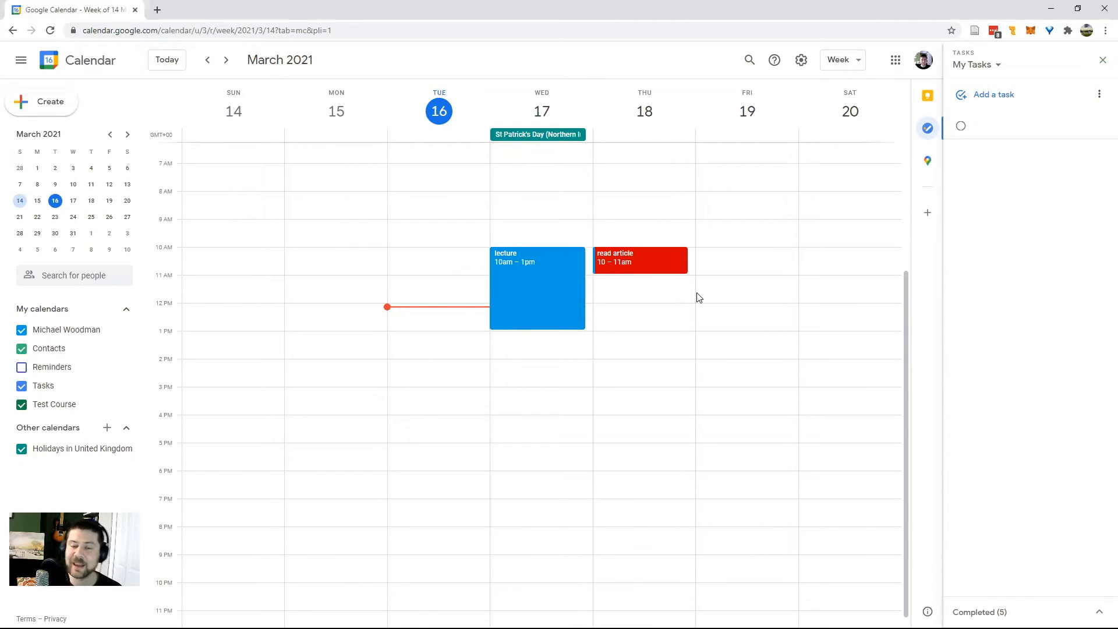
pyautogui.moveTo(520, 284); pyautogui.dragTo(565, 300)
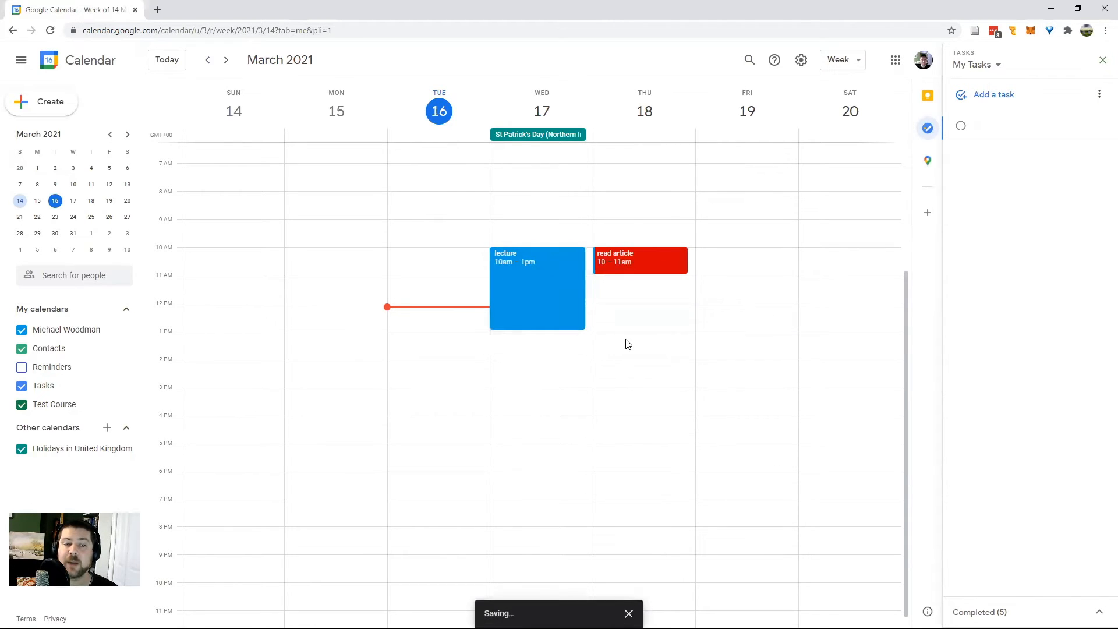
pyautogui.moveTo(644, 265)
pyautogui.mouseDown()
pyautogui.moveTo(739, 262)
pyautogui.moveTo(651, 264)
pyautogui.mouseUp()
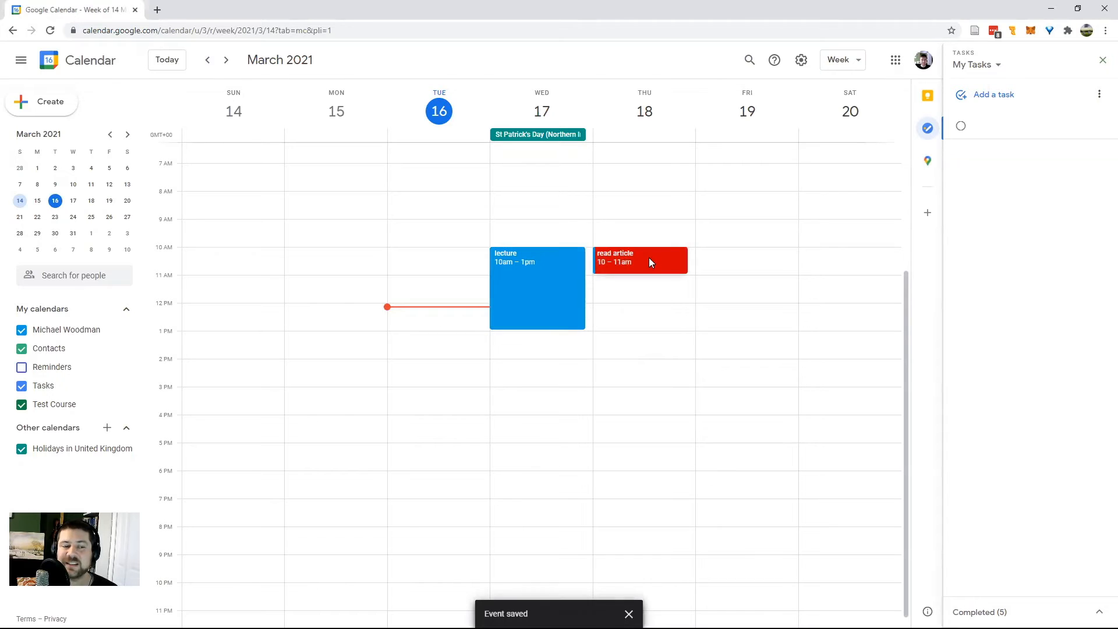
# Start a bulleted description in the "read article" event with the item "load up my text to speech software"
pyautogui.doubleClick(649, 257)
pyautogui.click(79, 407)
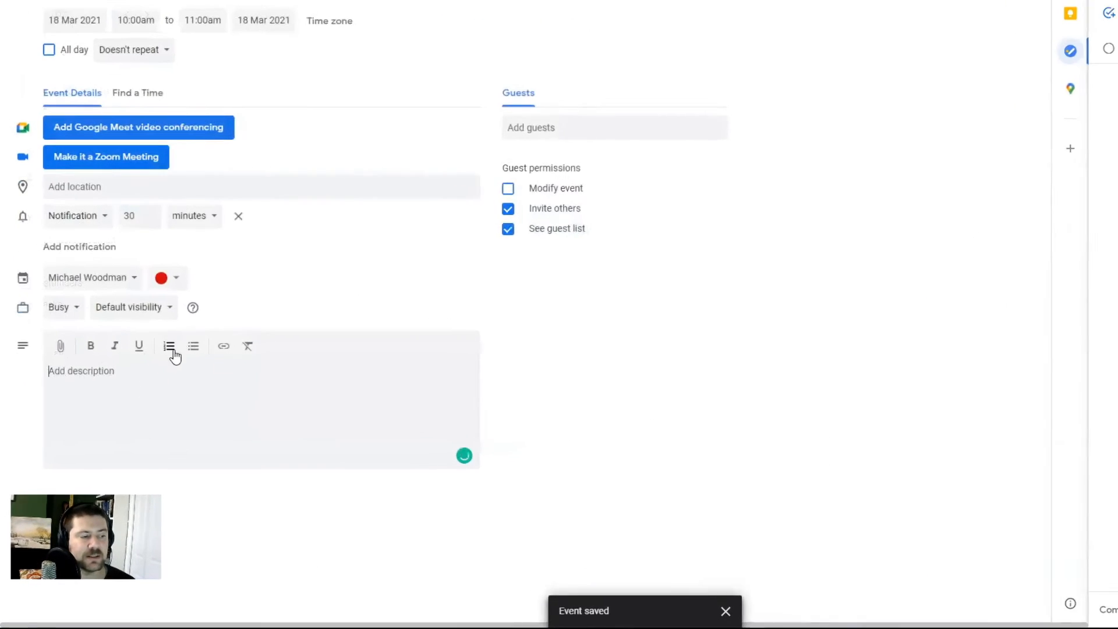
pyautogui.click(168, 383)
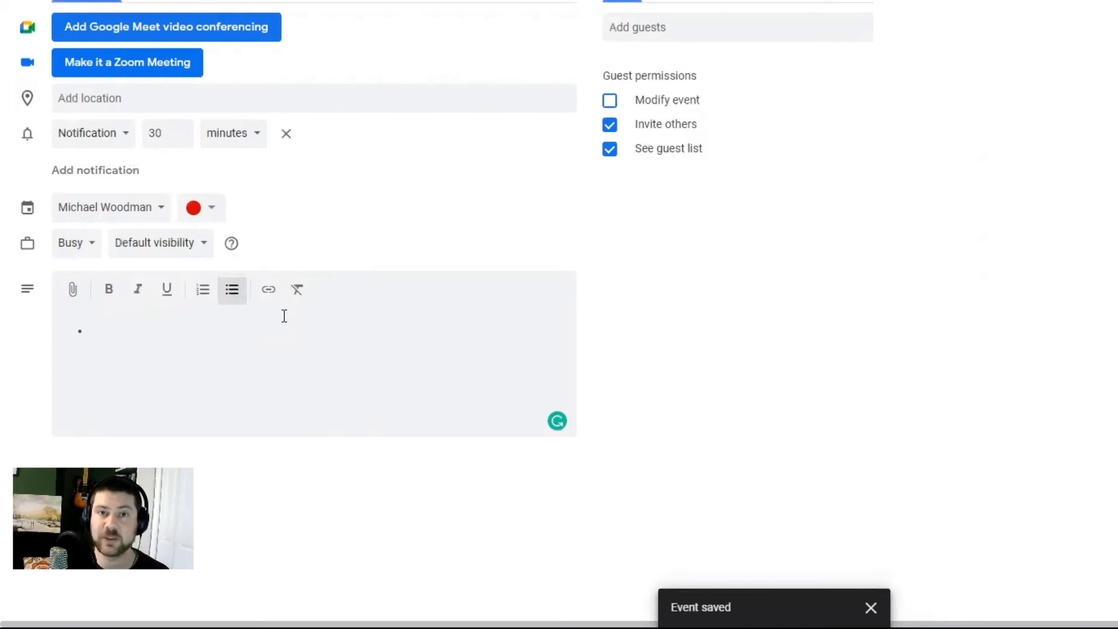
pyautogui.write('load u')
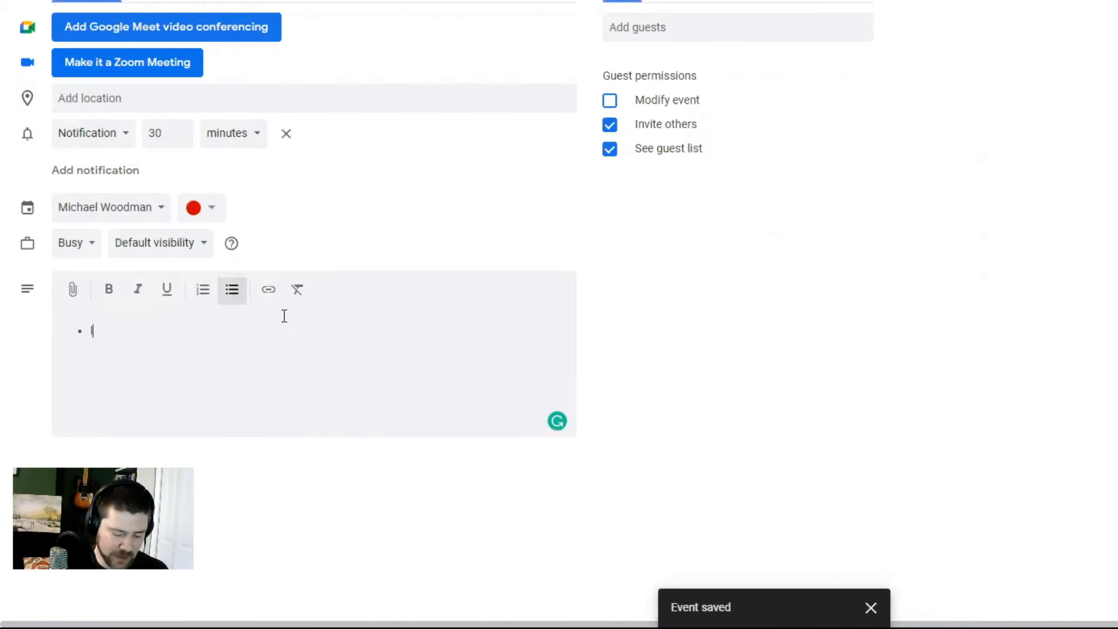
pyautogui.write('p my')
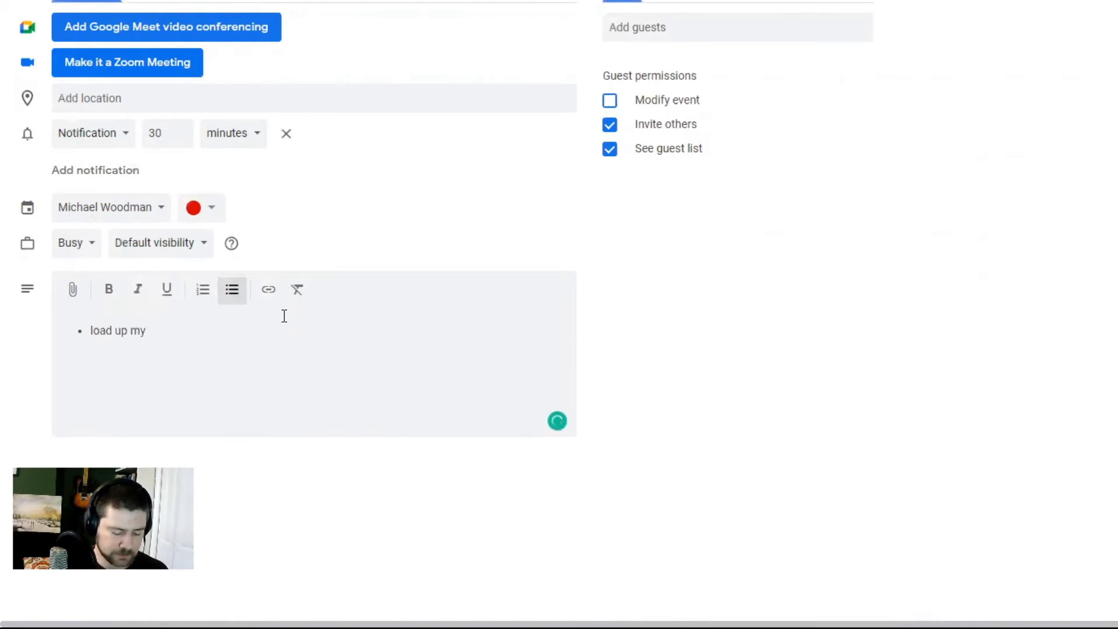
pyautogui.write(' text to ')
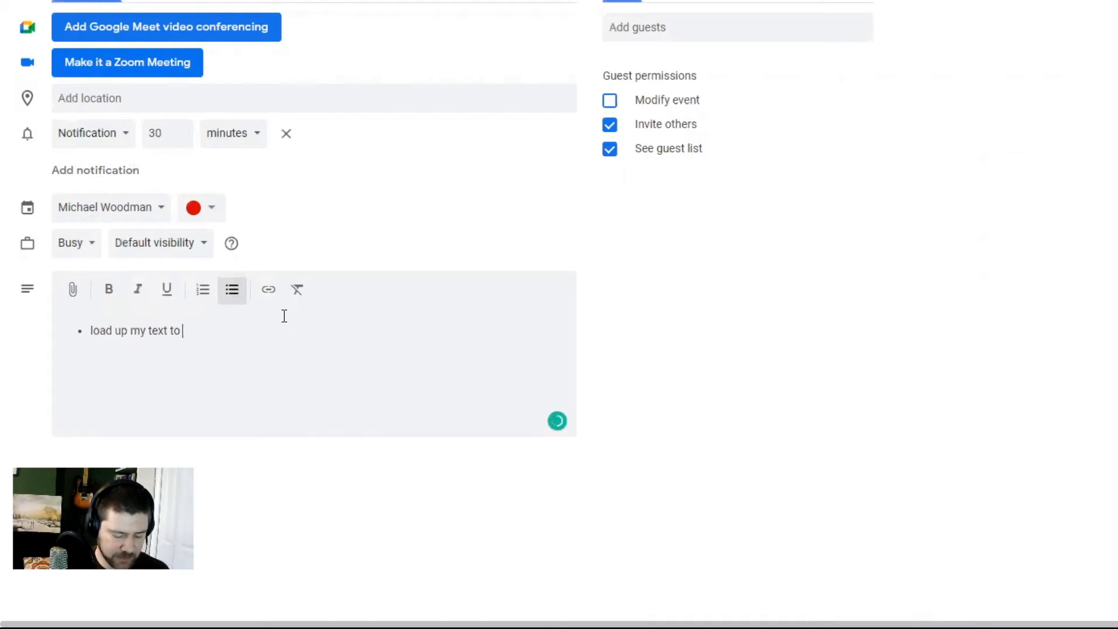
pyautogui.write('spee')
pyautogui.press('BackSpace')
pyautogui.write('ed')
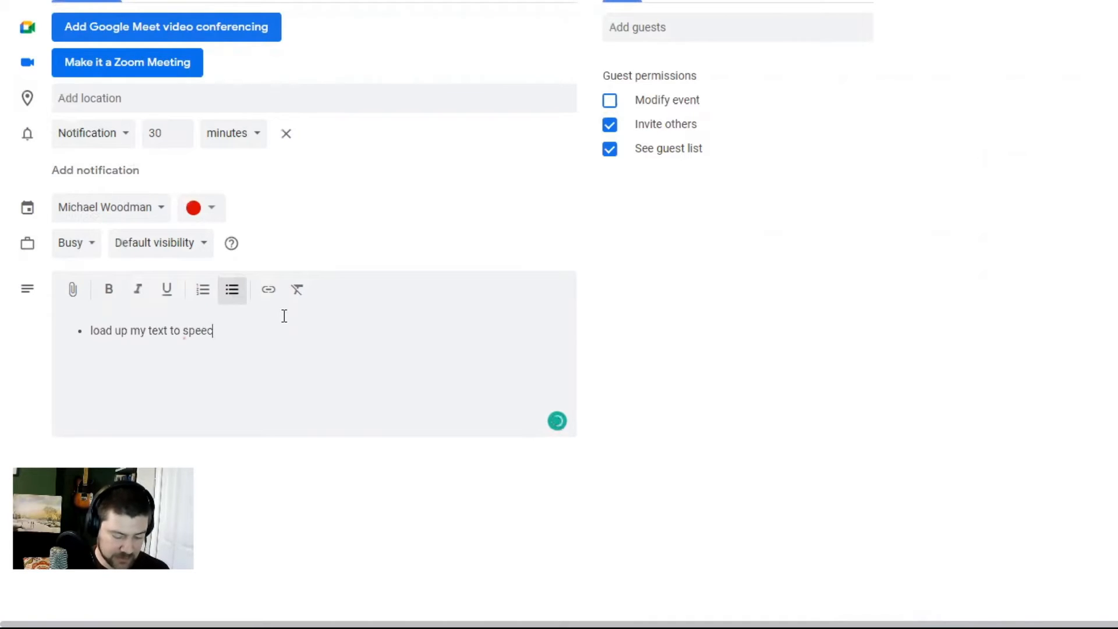
pyautogui.press('BackSpace')
pyautogui.write('h software')
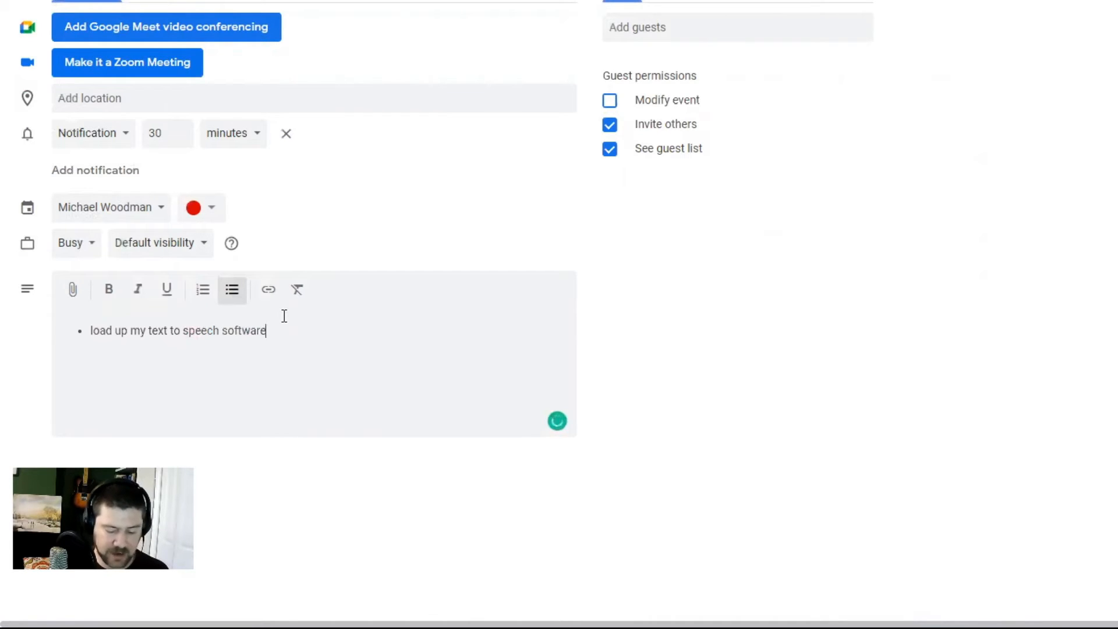
# Add a second bullet, "make notes and highlight", to the "read article" event description and save the event
pyautogui.press('Return')
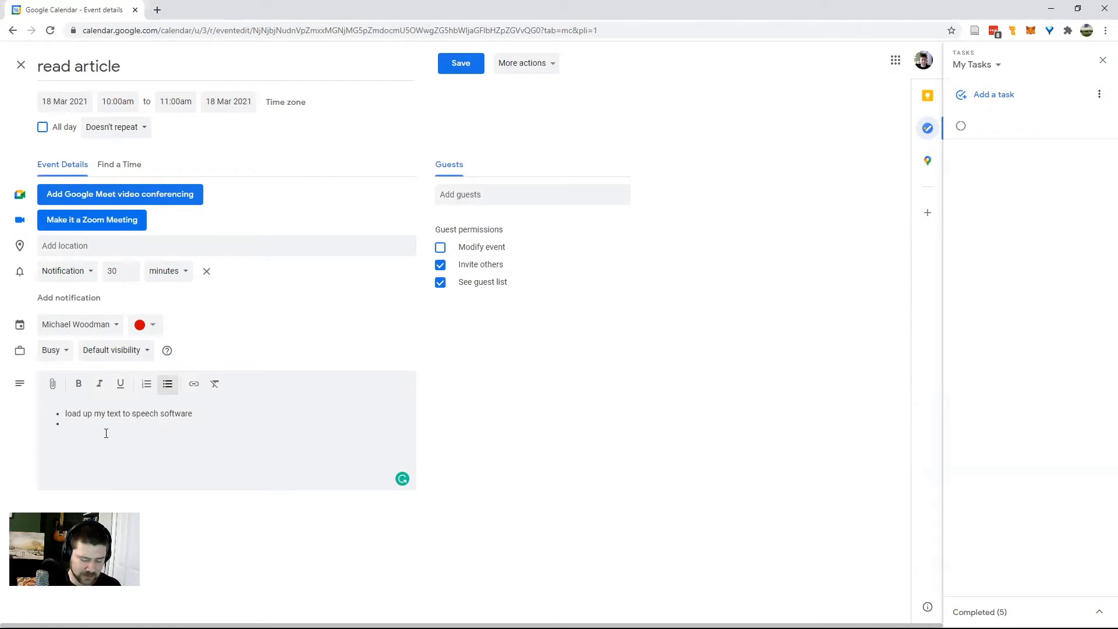
pyautogui.write('makem')
pyautogui.press('BackSpace')
pyautogui.write('notes and high')
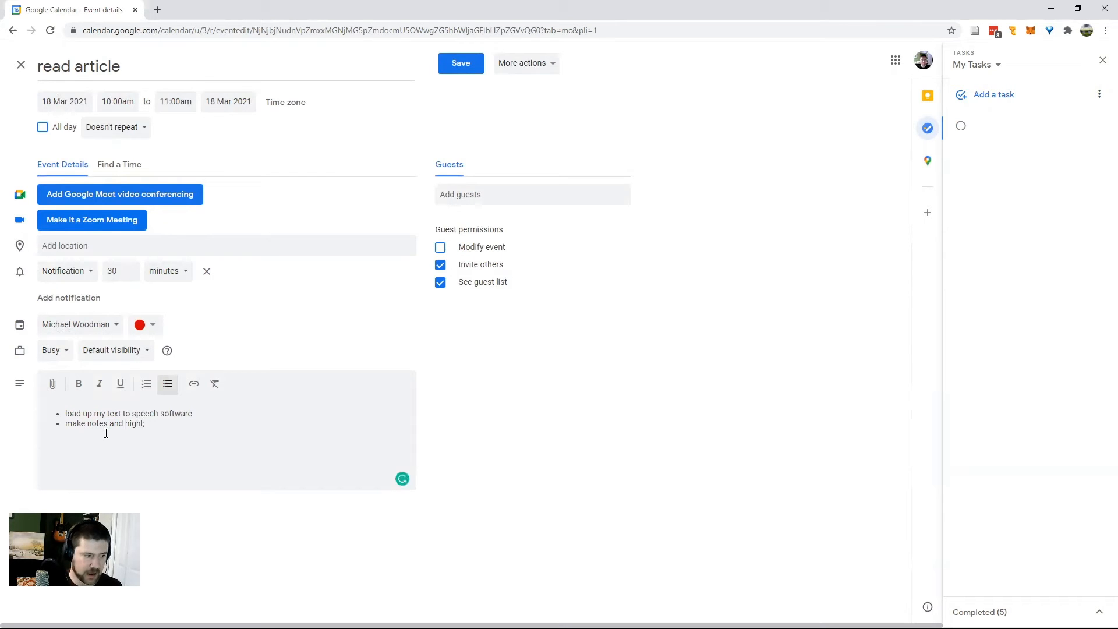
pyautogui.write('light')
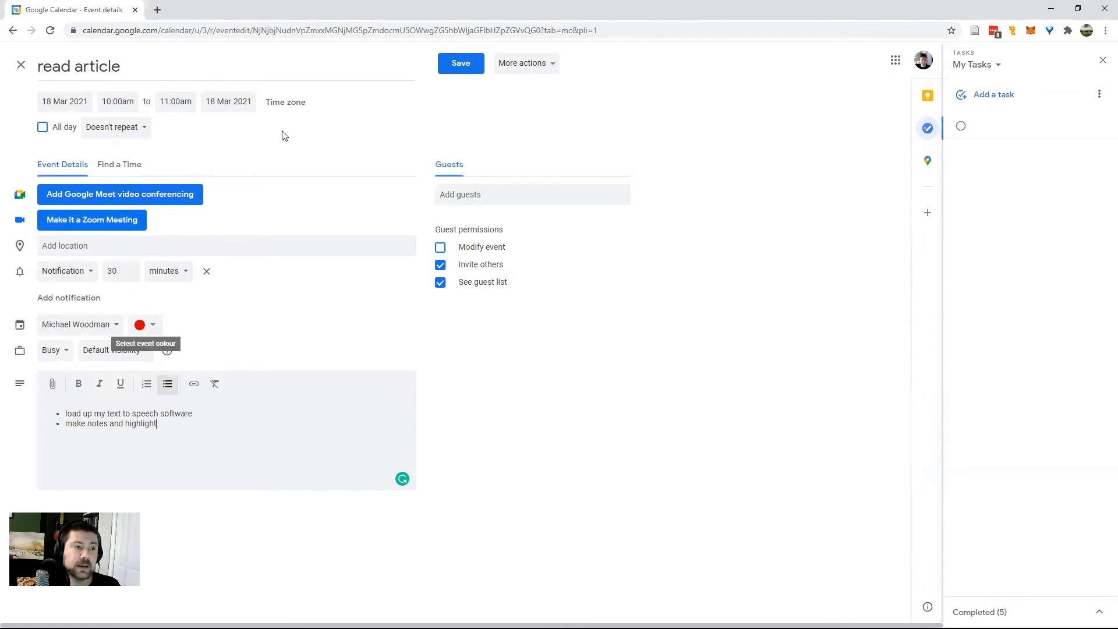
pyautogui.click(460, 62)
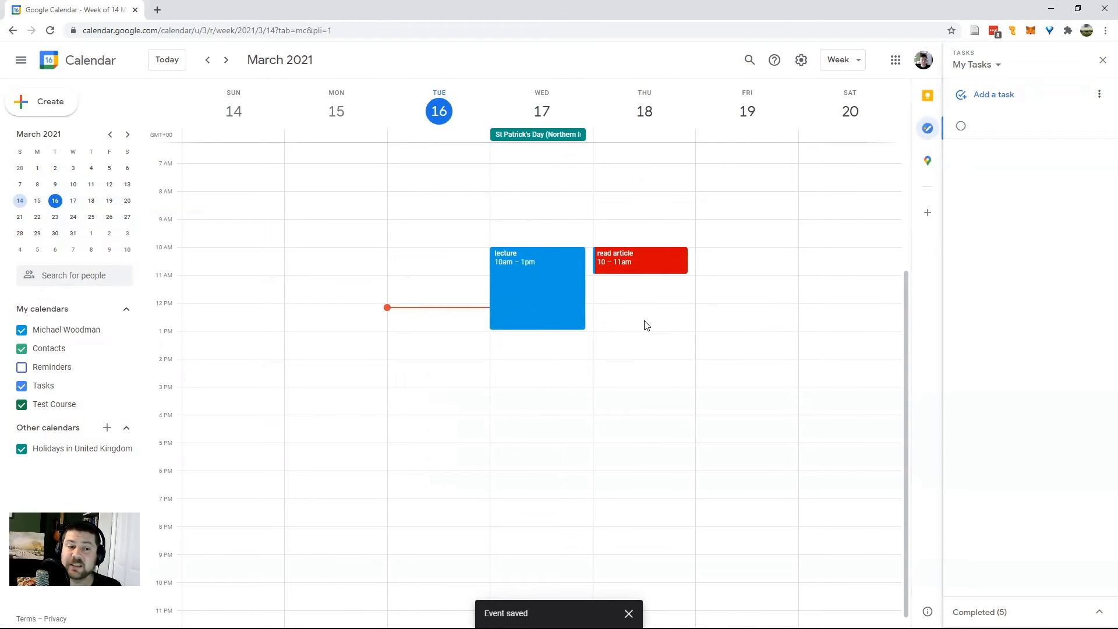
# Move the "read article" event to Friday, 19 March at 11am, check its details and save it
pyautogui.moveTo(650, 265); pyautogui.dragTo(738, 291)
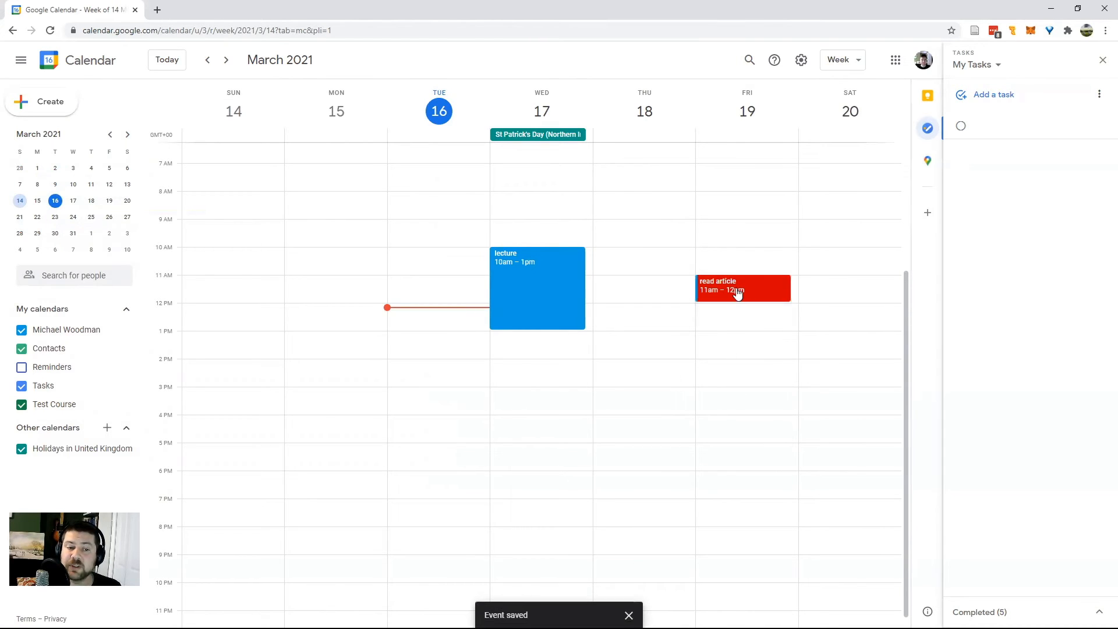
pyautogui.doubleClick(744, 292)
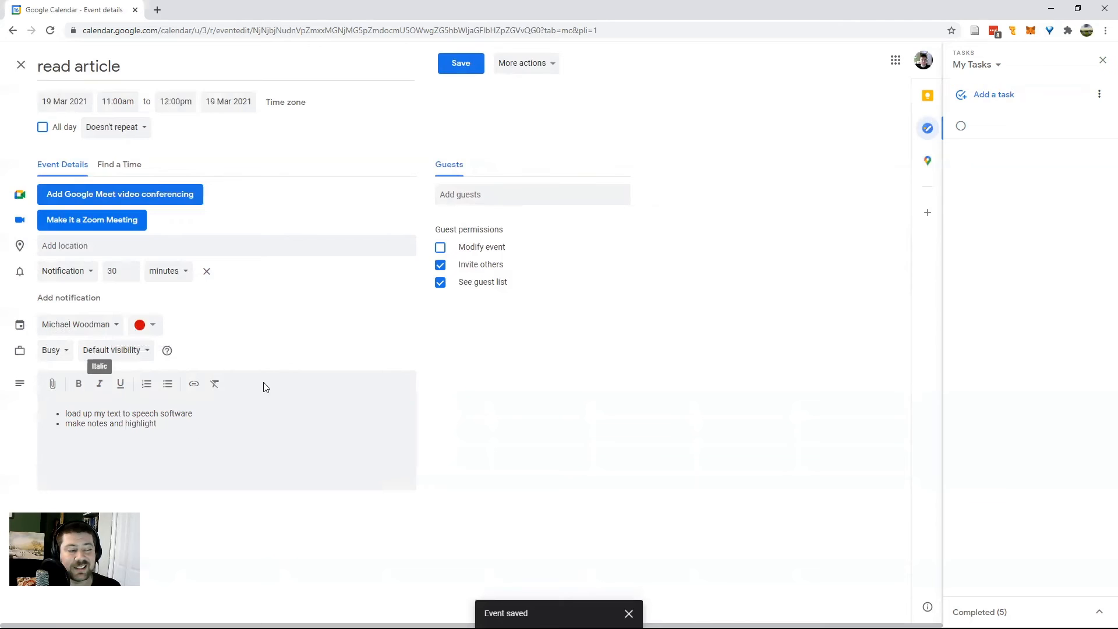
pyautogui.click(453, 65)
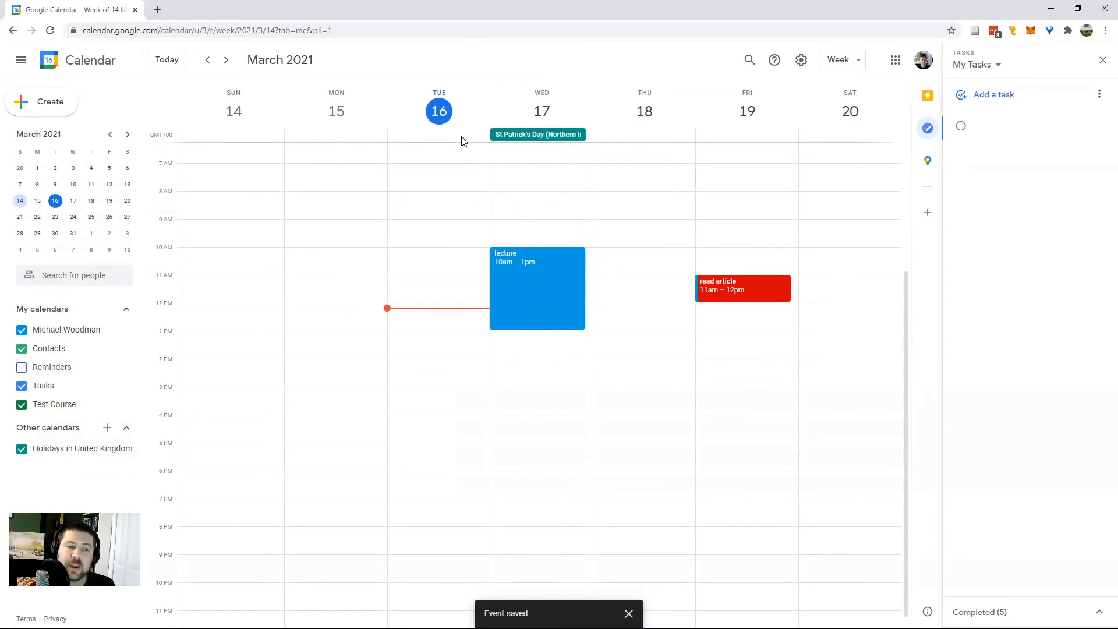
# Make the "lecture" event repeat weekly on Wednesday, save it, and check the weeks of 21 and 28 March before returning to the current week
pyautogui.doubleClick(527, 299)
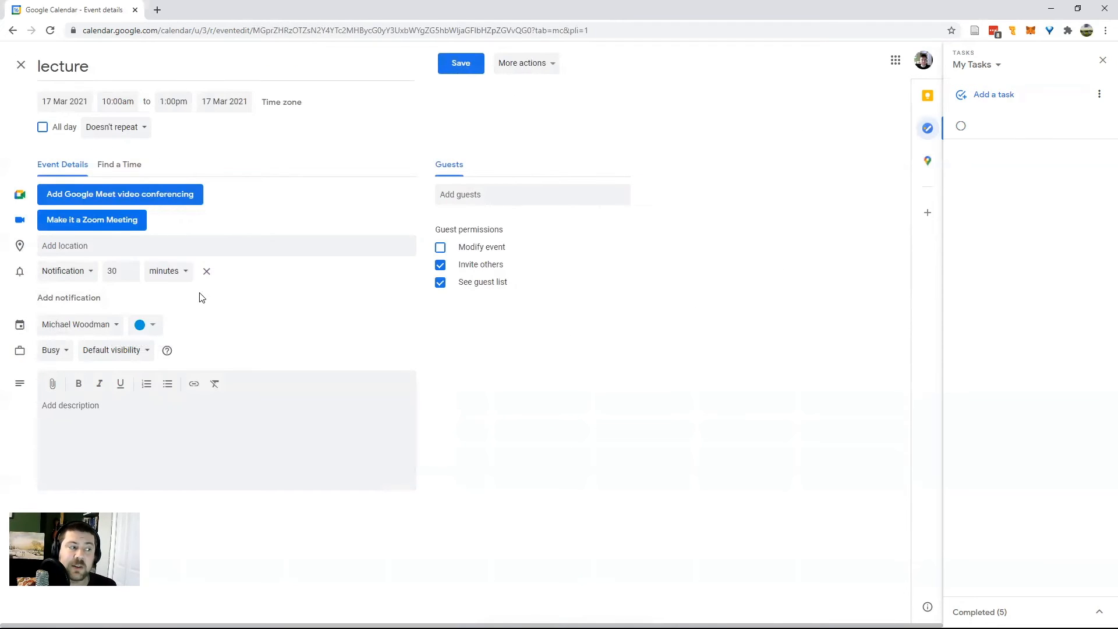
pyautogui.click(126, 133)
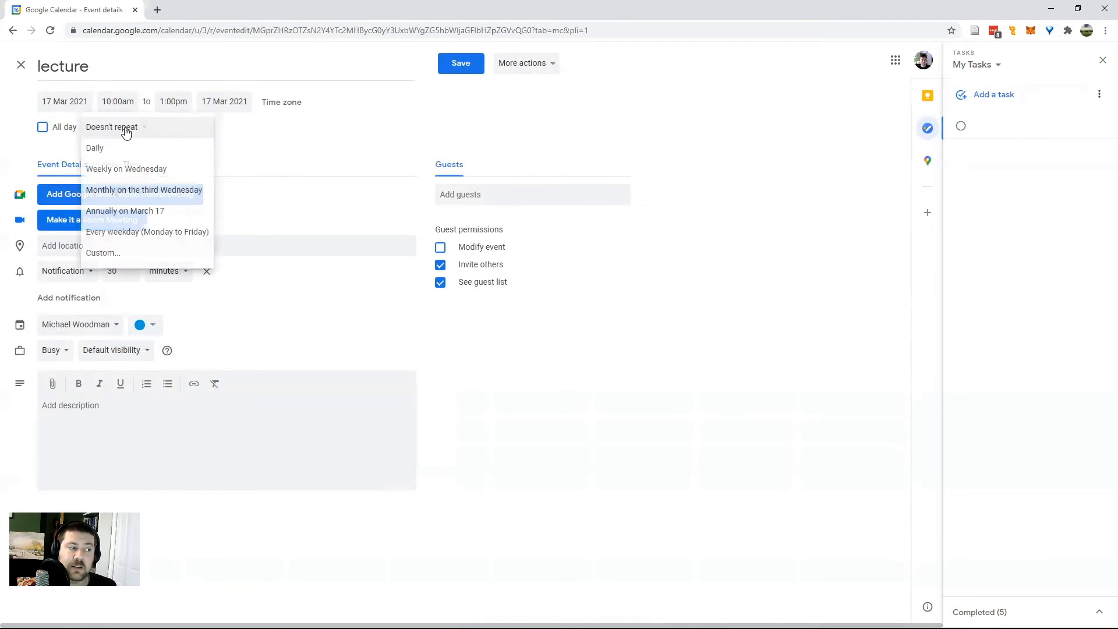
pyautogui.click(150, 174)
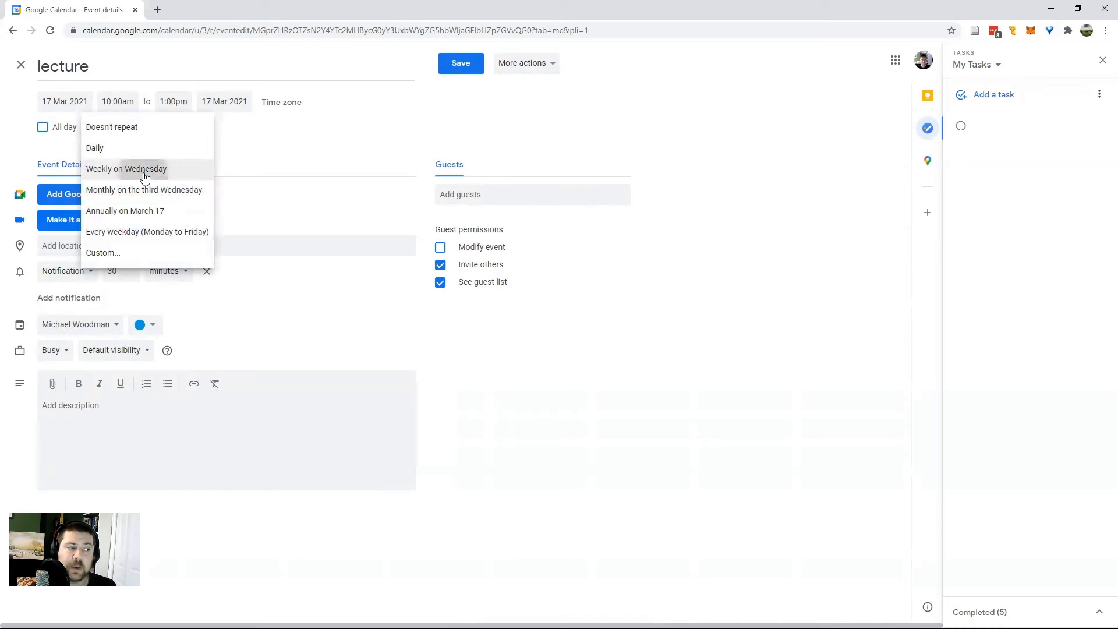
pyautogui.click(463, 65)
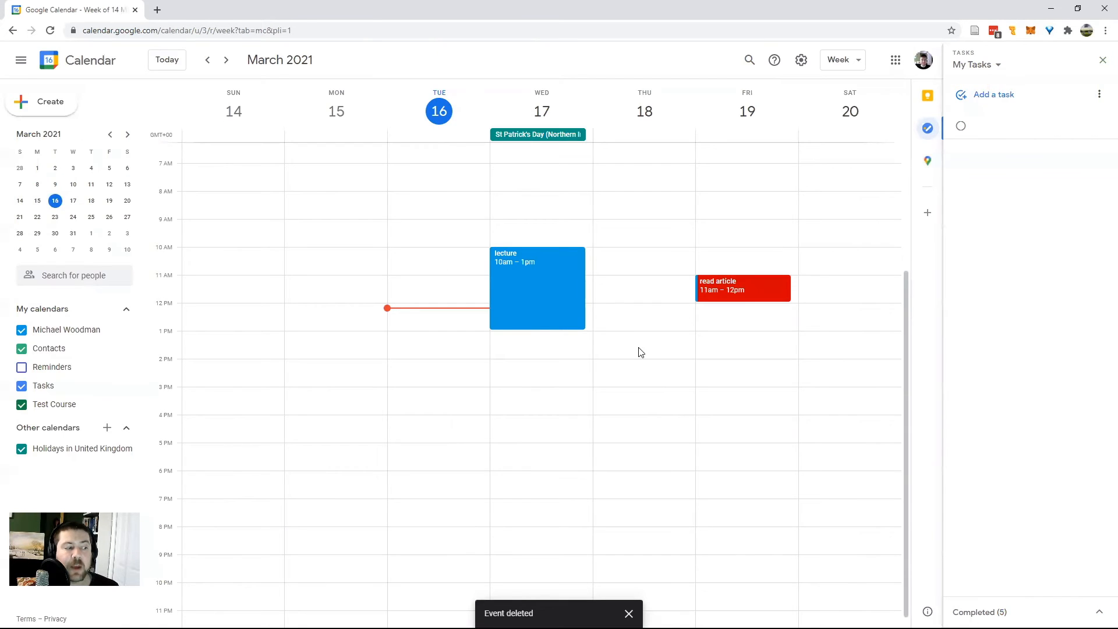
pyautogui.click(20, 218)
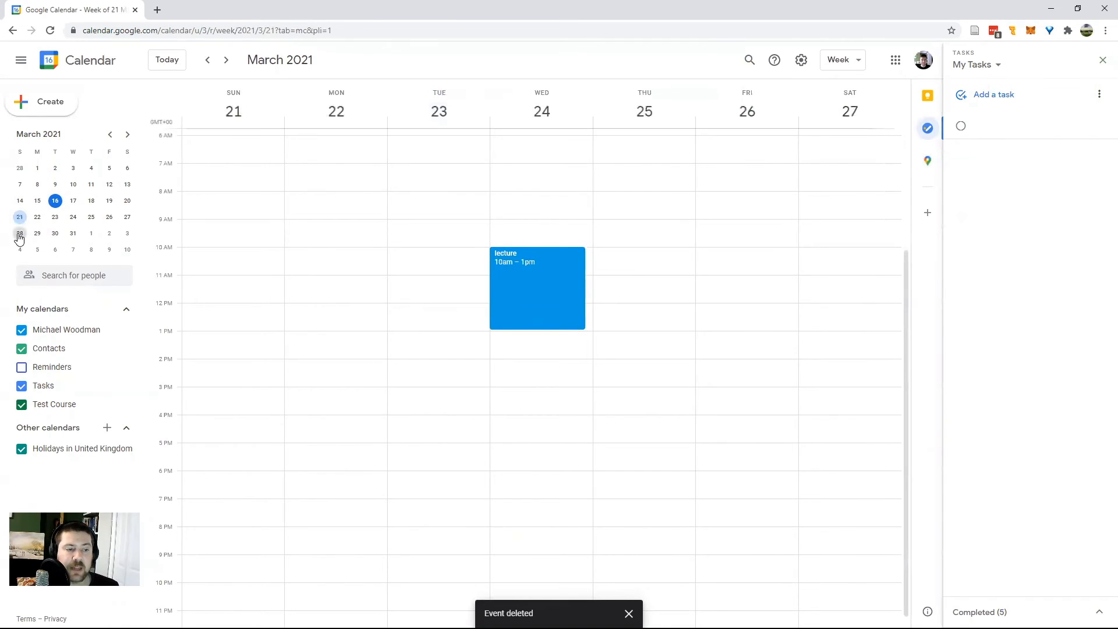
pyautogui.click(20, 233)
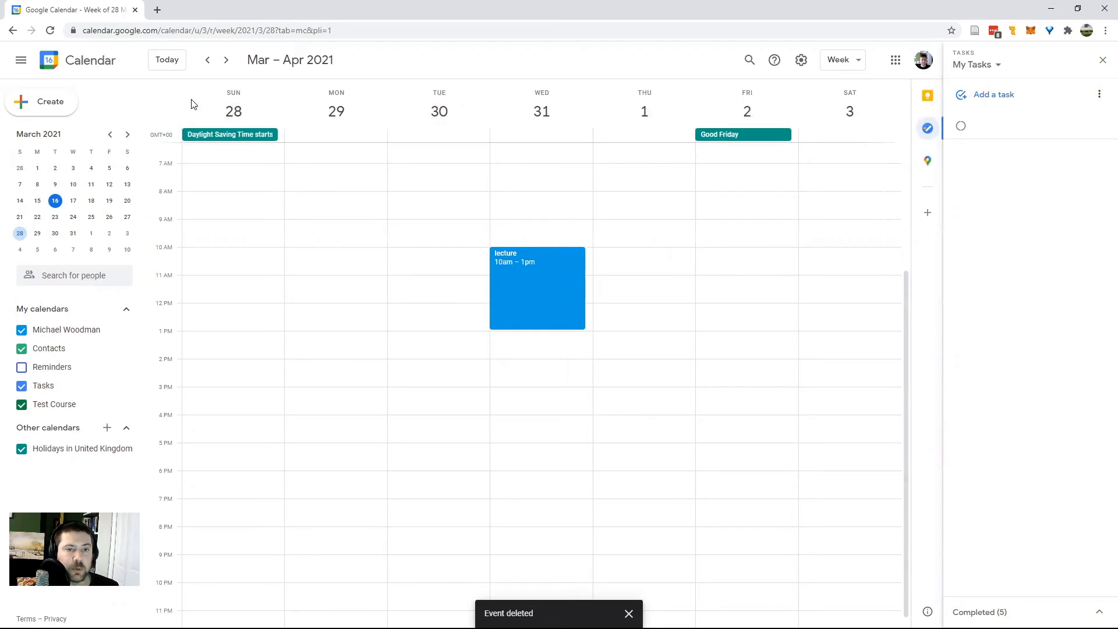
pyautogui.click(167, 61)
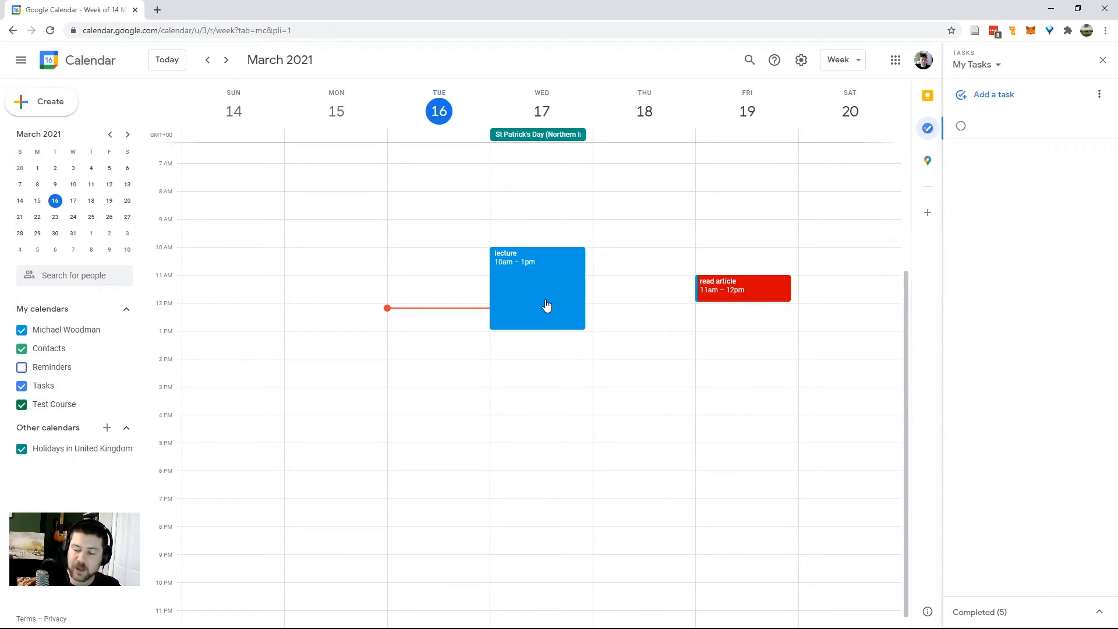
# Move the "read article" event to Wednesday, 17 March at 1pm and shorten it to end at 1:45pm
pyautogui.moveTo(757, 290); pyautogui.dragTo(546, 342)
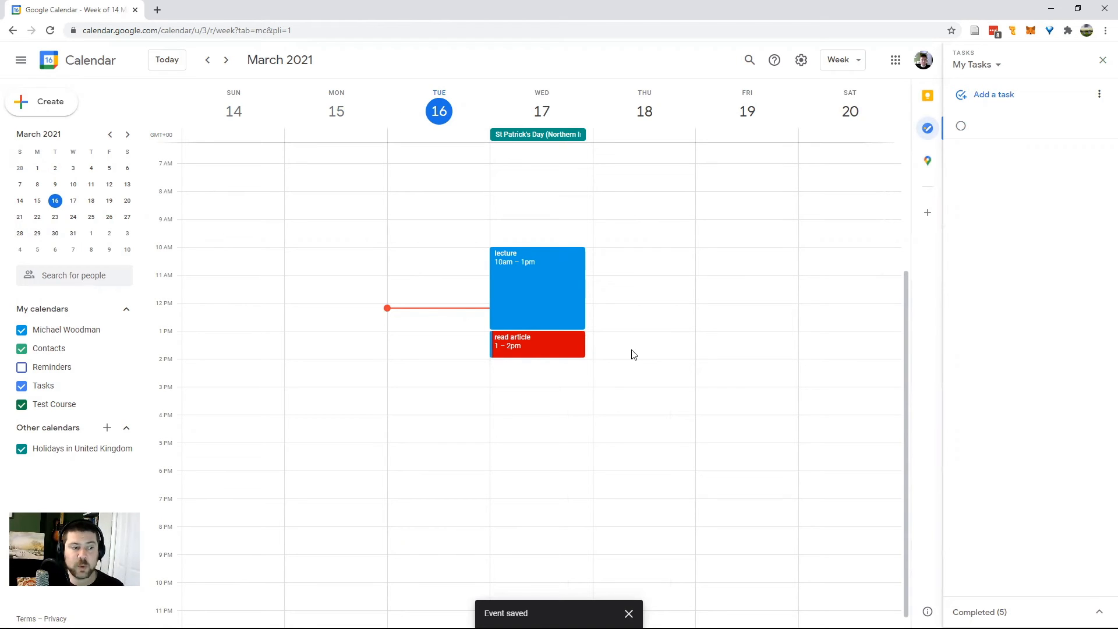
pyautogui.moveTo(562, 292)
pyautogui.mouseDown()
pyautogui.moveTo(609, 285)
pyautogui.moveTo(571, 291)
pyautogui.mouseUp()
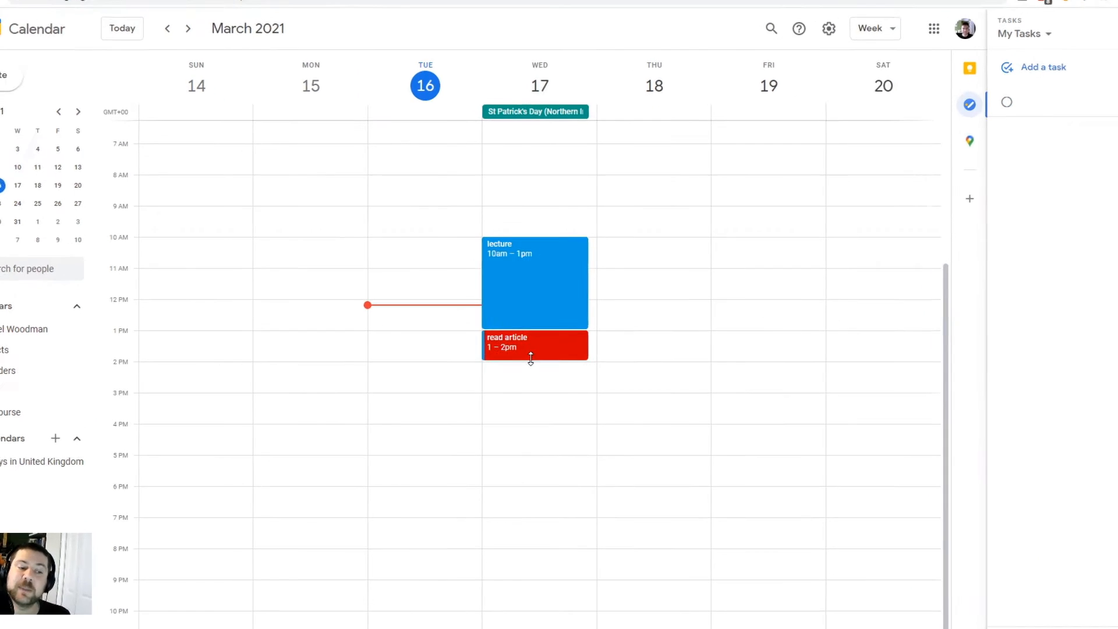
pyautogui.moveTo(531, 357); pyautogui.dragTo(531, 353)
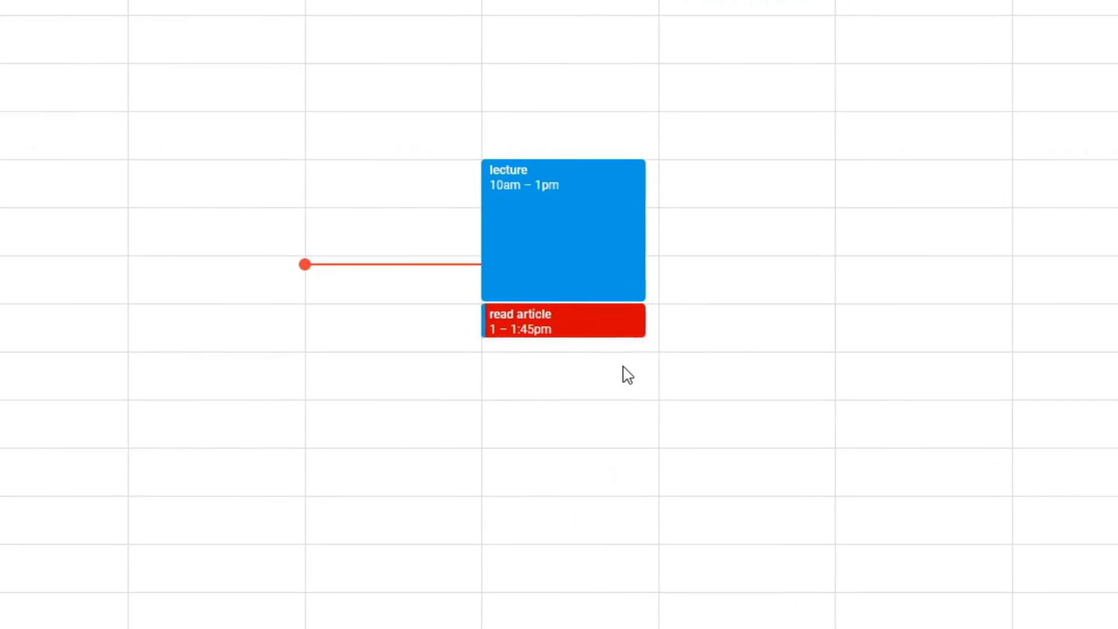
# Create a "break" event on Wednesday, 17 March from 1:45pm to 2:00pm, directly after "read article", and save it
pyautogui.click(659, 343)
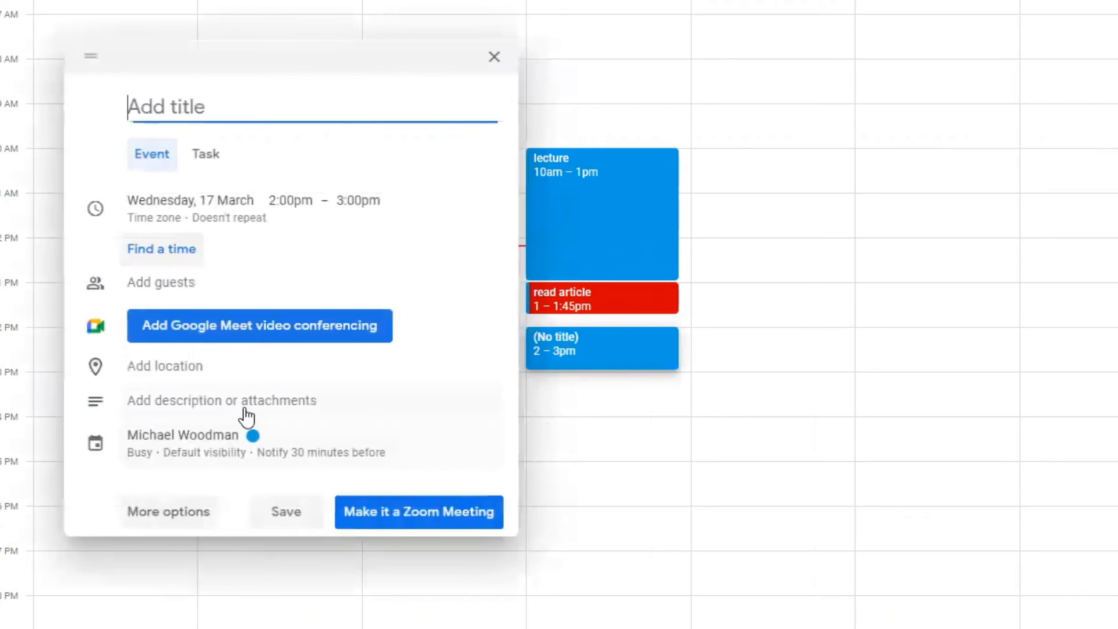
pyautogui.click(559, 471)
pyautogui.moveTo(619, 369); pyautogui.dragTo(620, 322)
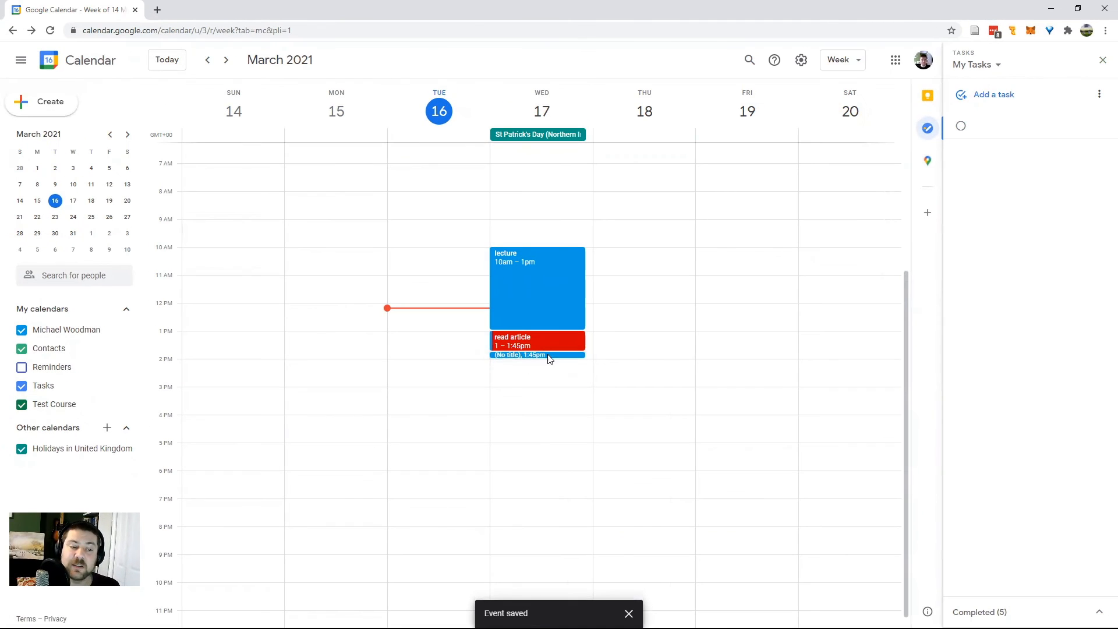
pyautogui.doubleClick(548, 354)
pyautogui.write('break')
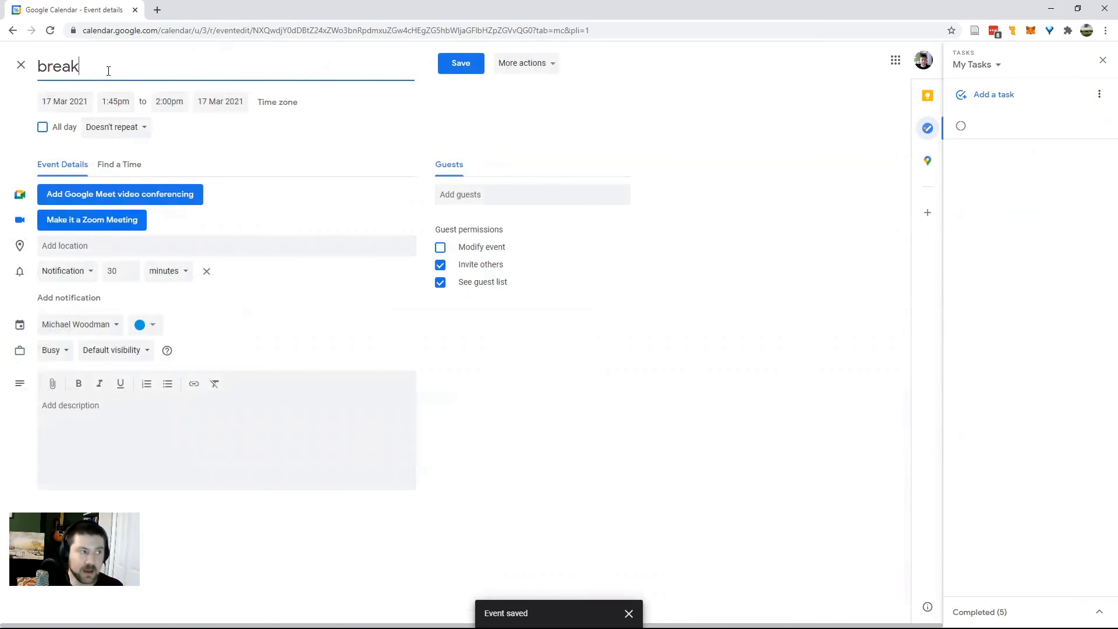
pyautogui.click(461, 62)
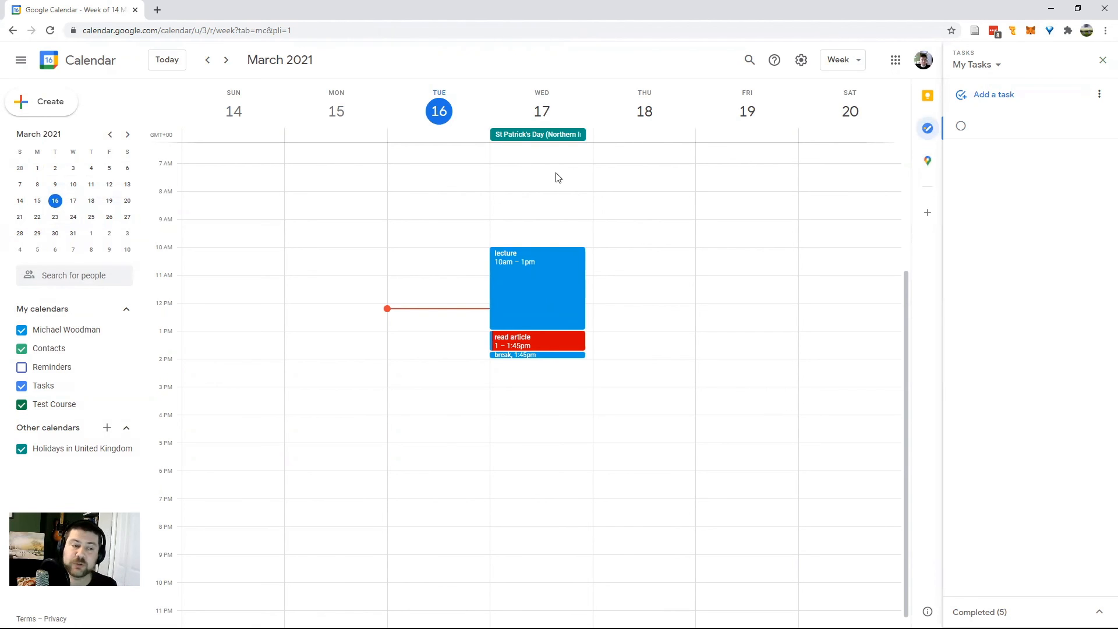
# Move the "lecture" event from Wednesday to Thursday, 18 March at 10am, applying the change to this event only
pyautogui.moveTo(541, 290); pyautogui.dragTo(624, 286)
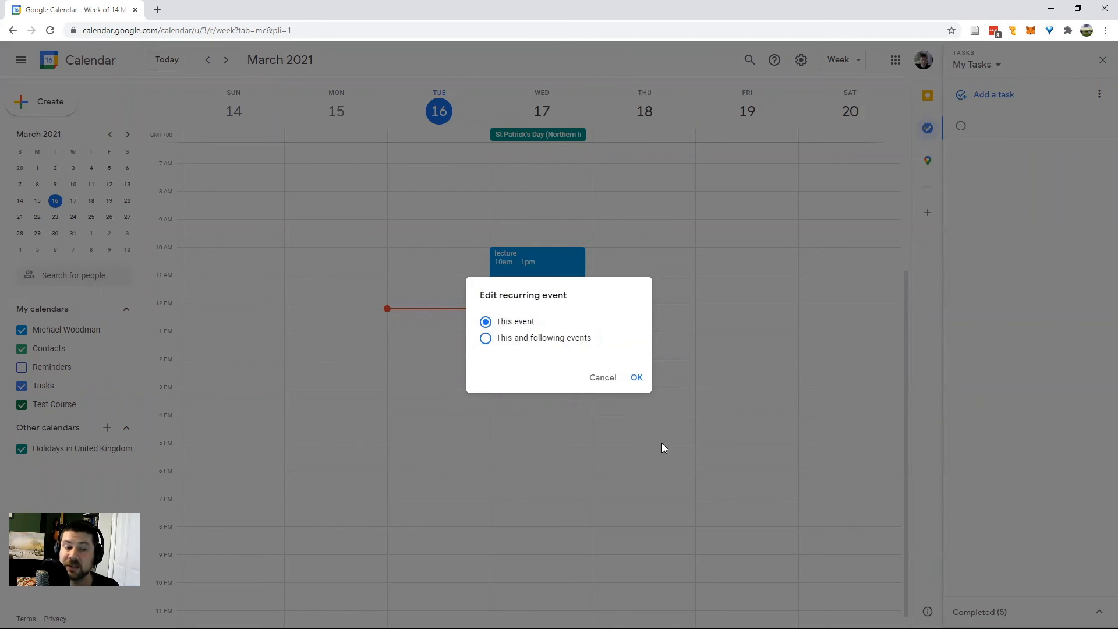
pyautogui.click(637, 378)
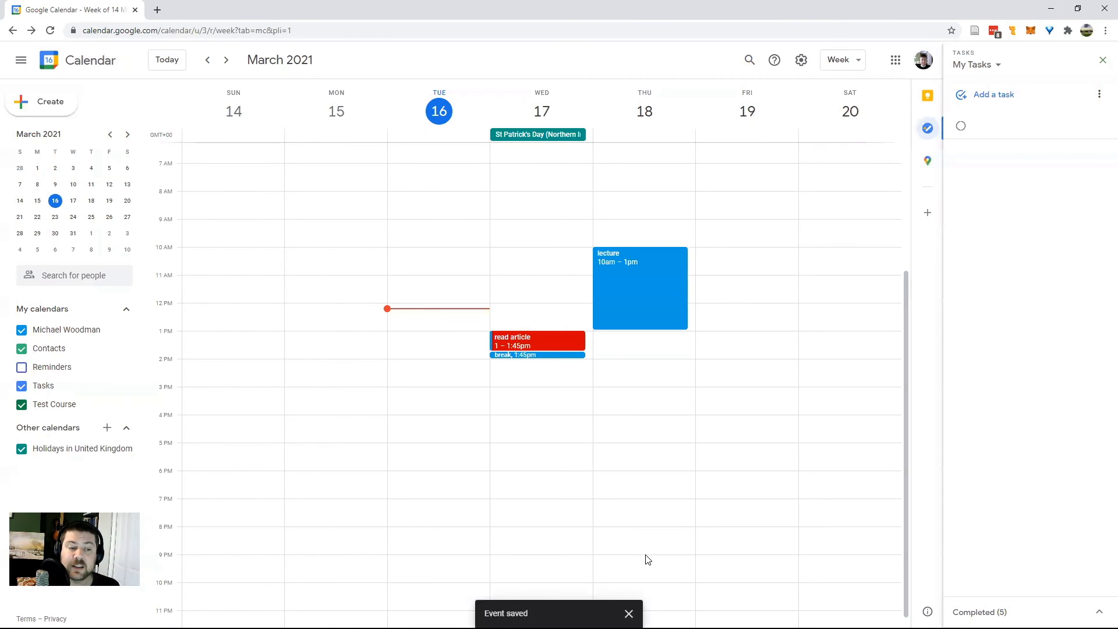